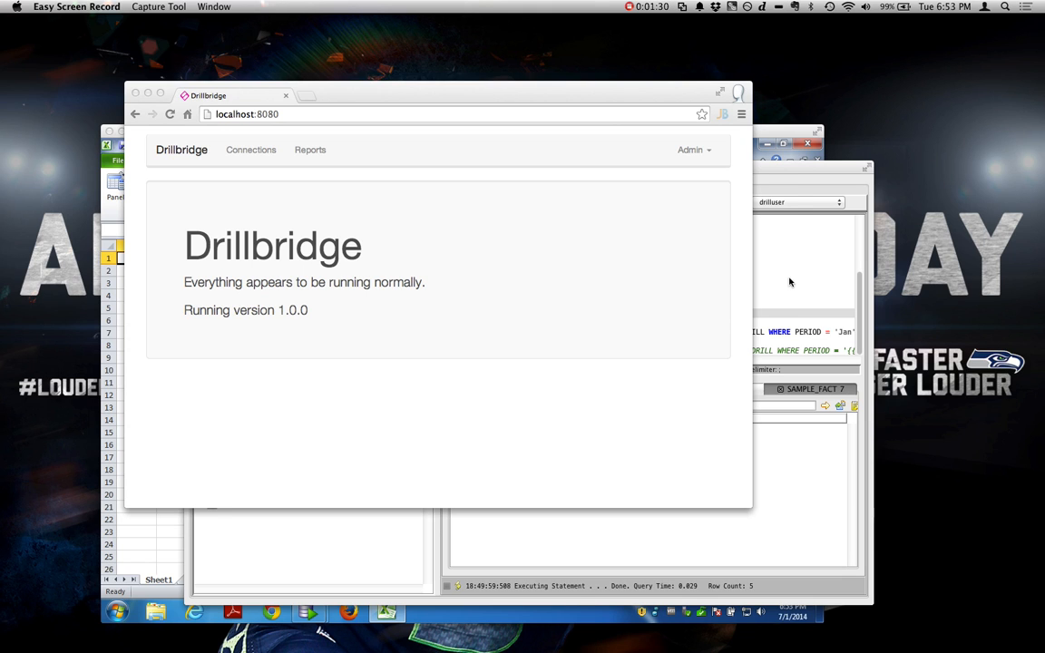
- Switch to RazorSQL and view the contents of the ACCOUNTS table in the drilluser database
left_click(786, 217)
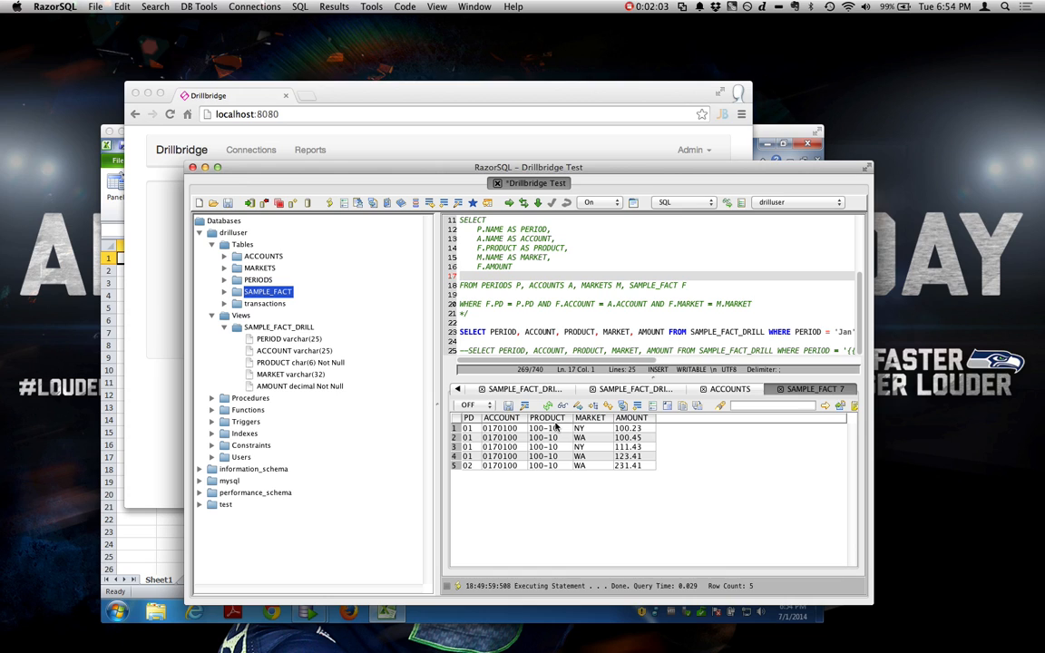
left_click(263, 258)
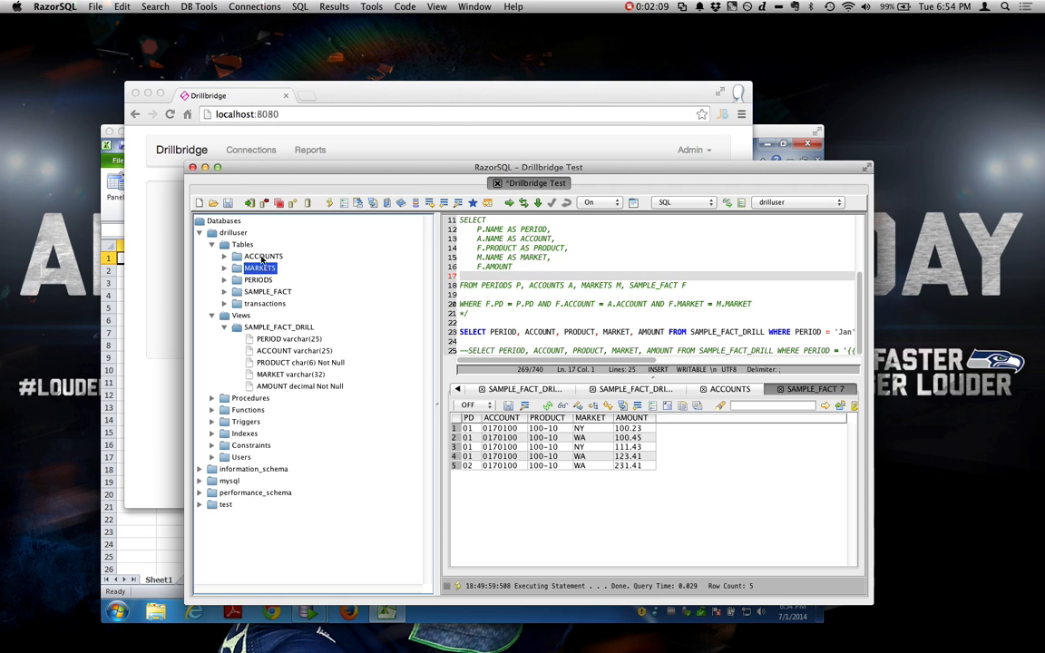
right_click(275, 258)
mouse_move(280, 258)
left_click(311, 231)
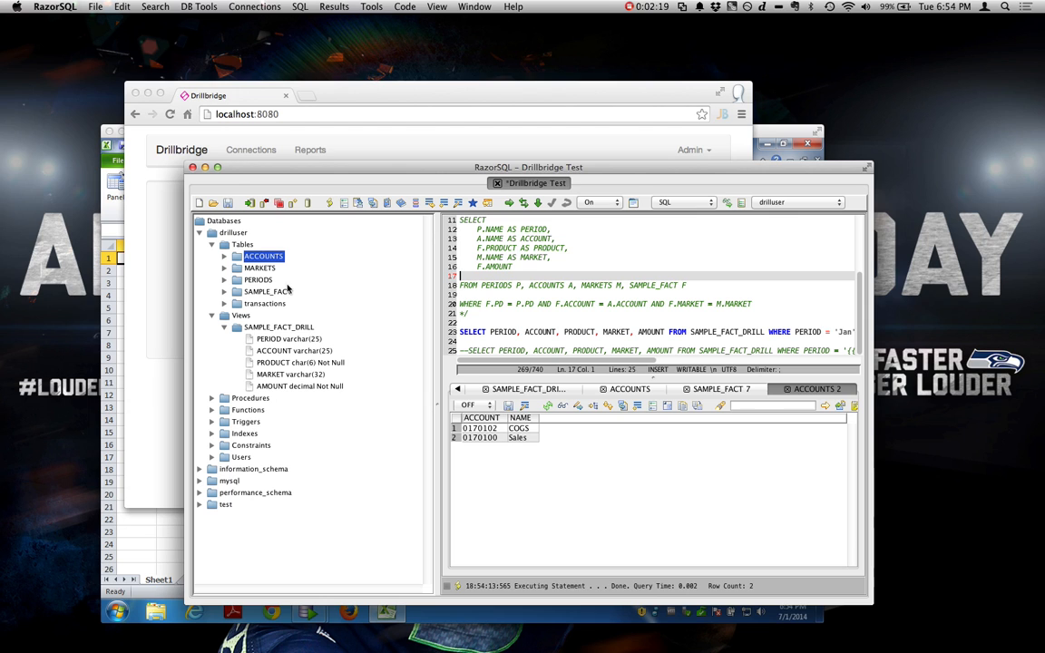
- View the contents of the MARKETS and PERIODS tables
left_click(262, 268)
right_click(261, 268)
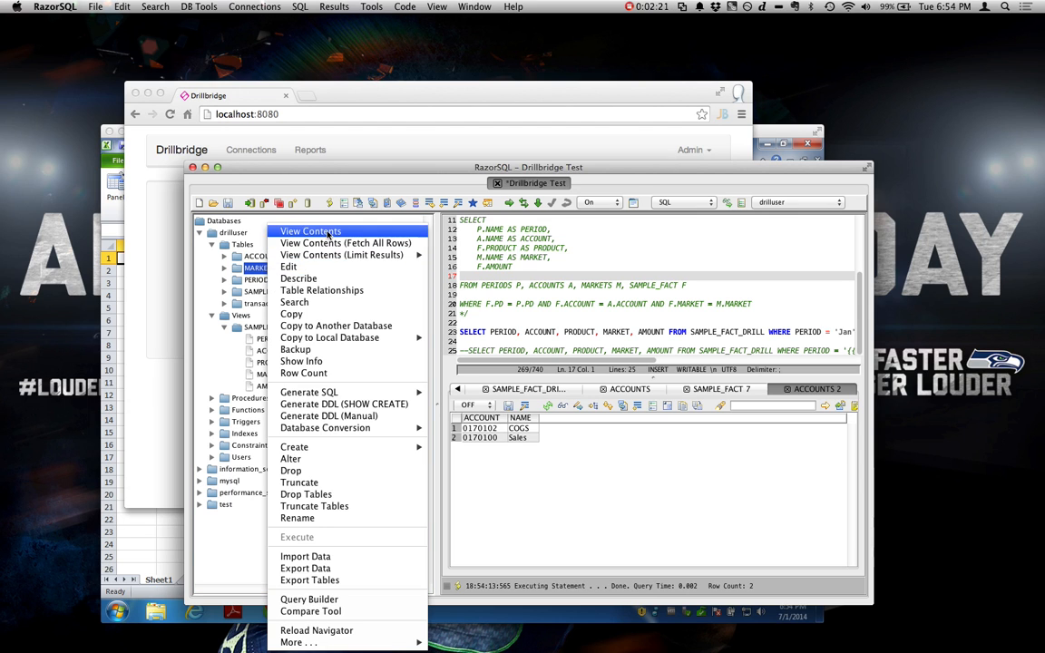
left_click(300, 166)
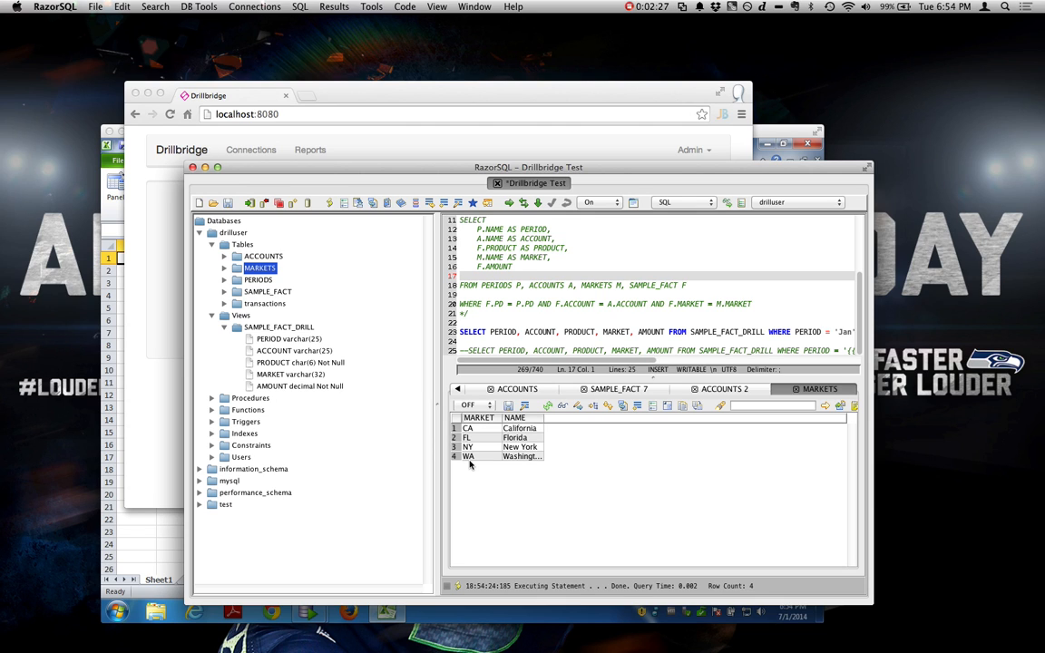
right_click(262, 280)
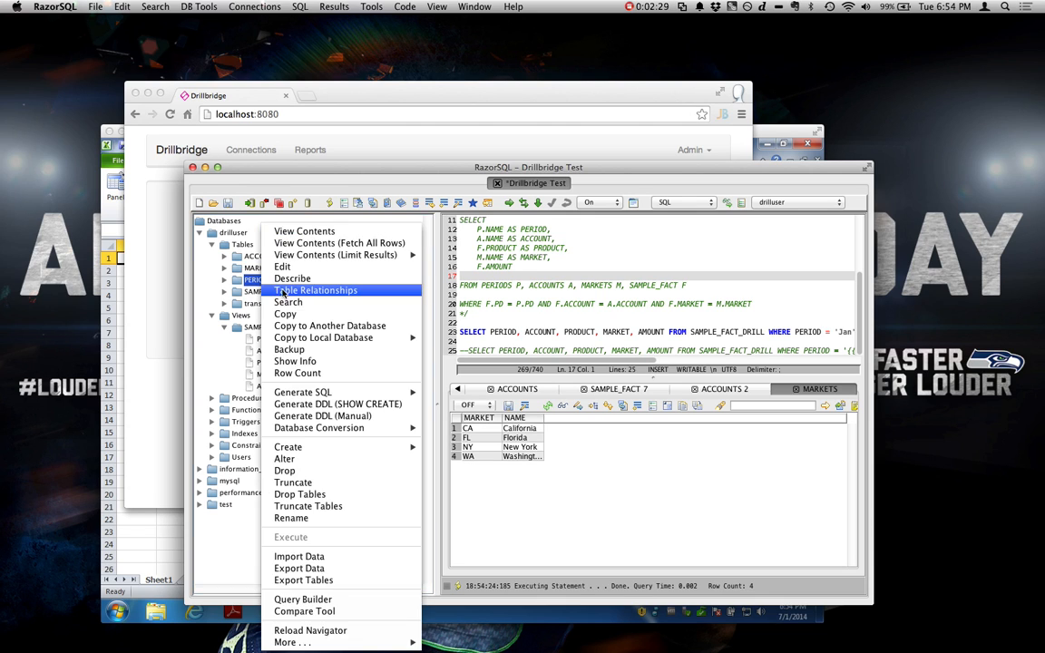
left_click(289, 232)
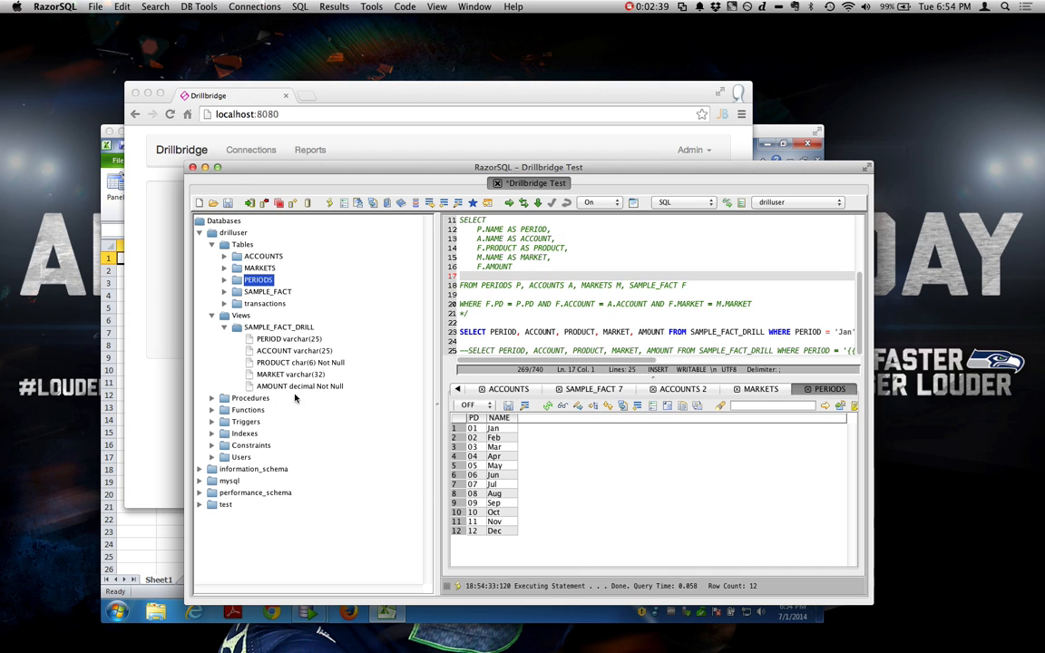
- View the contents of the SAMPLE_FACT_DRILL view
left_click(271, 326)
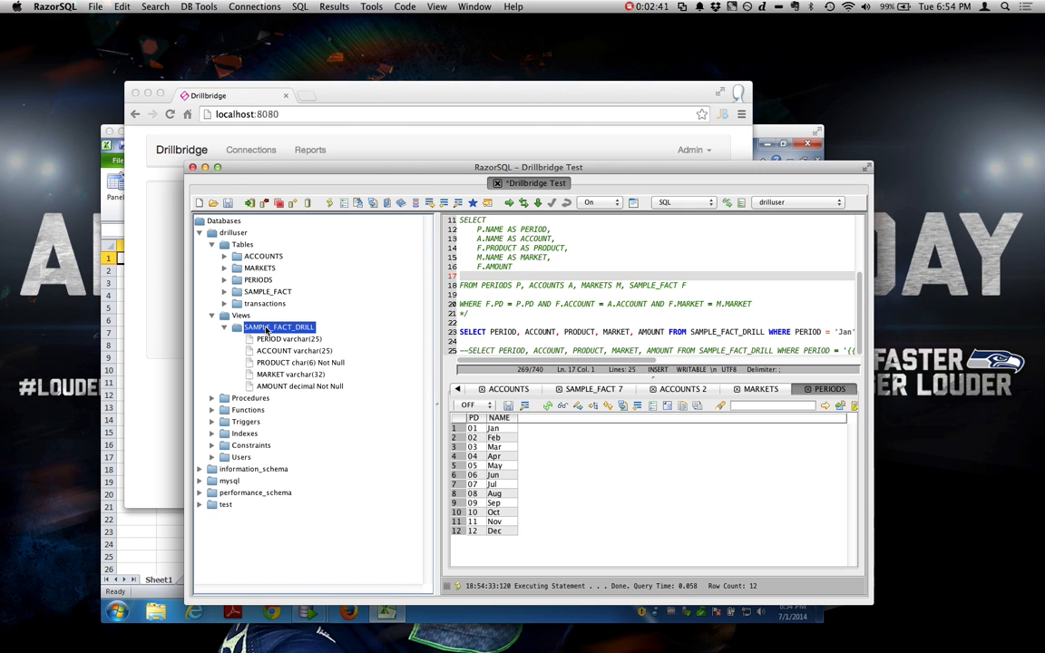
right_click(271, 327)
left_click(351, 234)
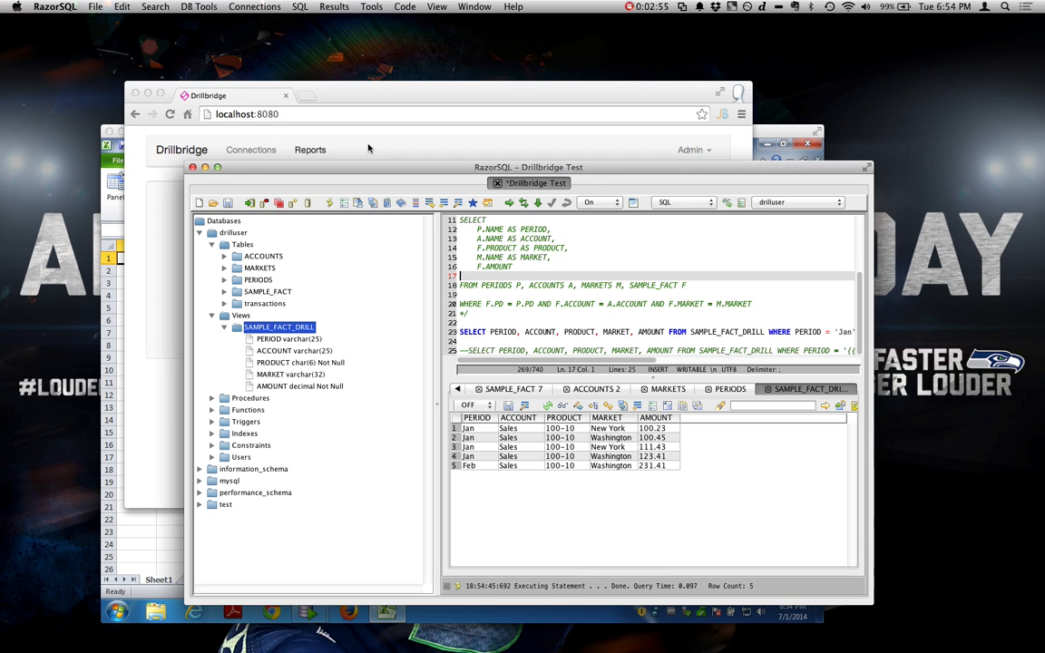
- Switch to Drillbridge in Chrome and review the editable settings of the "drilluser on diskstation.local" connection
left_click(388, 87)
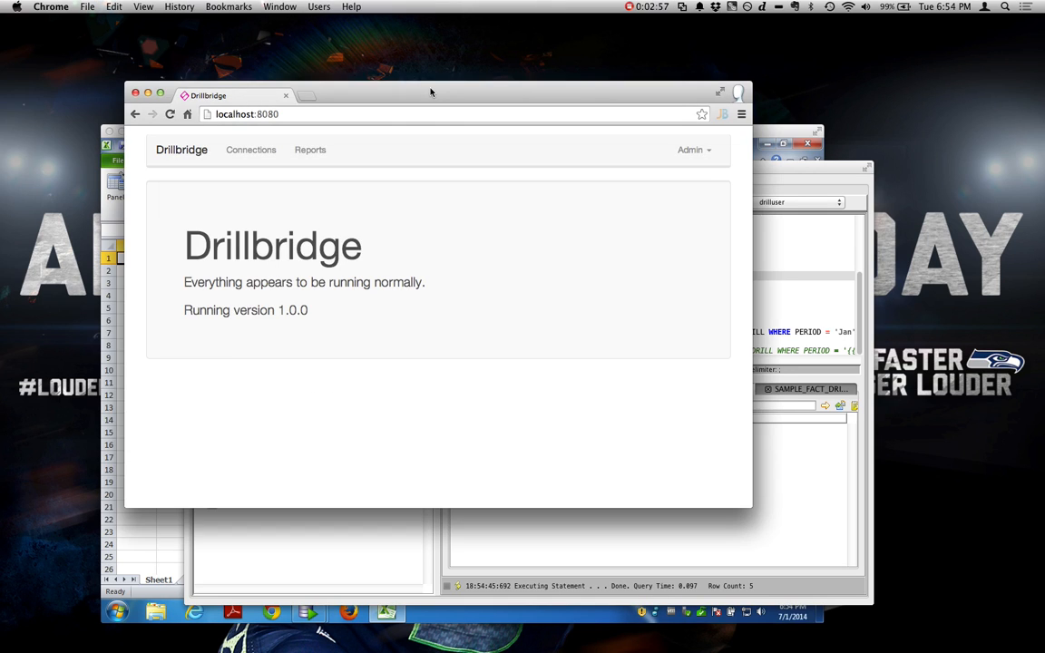
left_click_drag(431, 92, 460, 101)
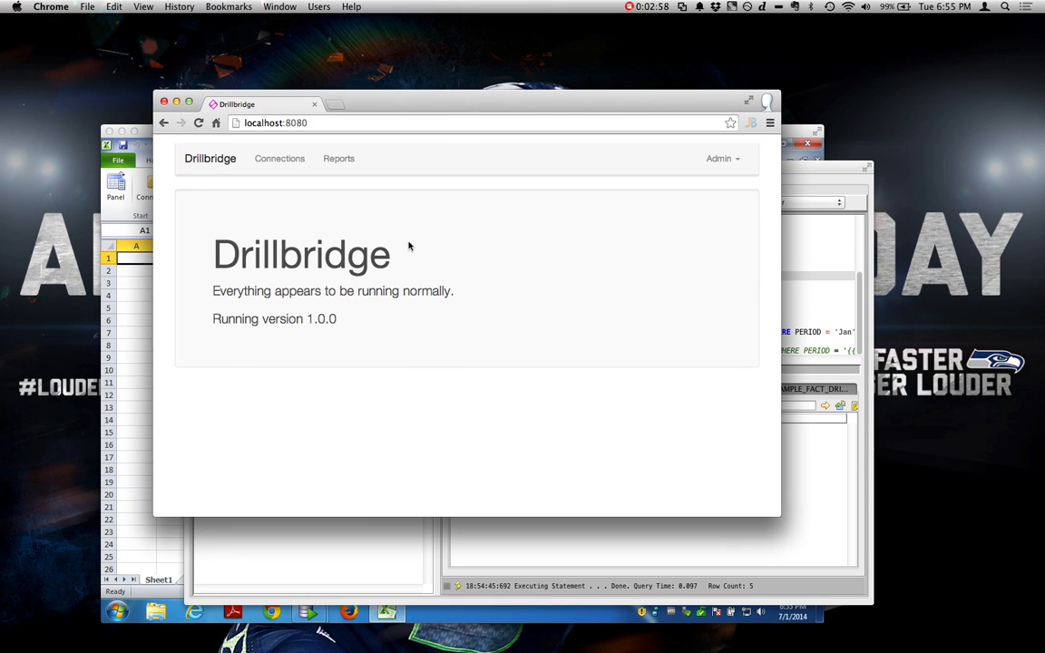
left_click(289, 160)
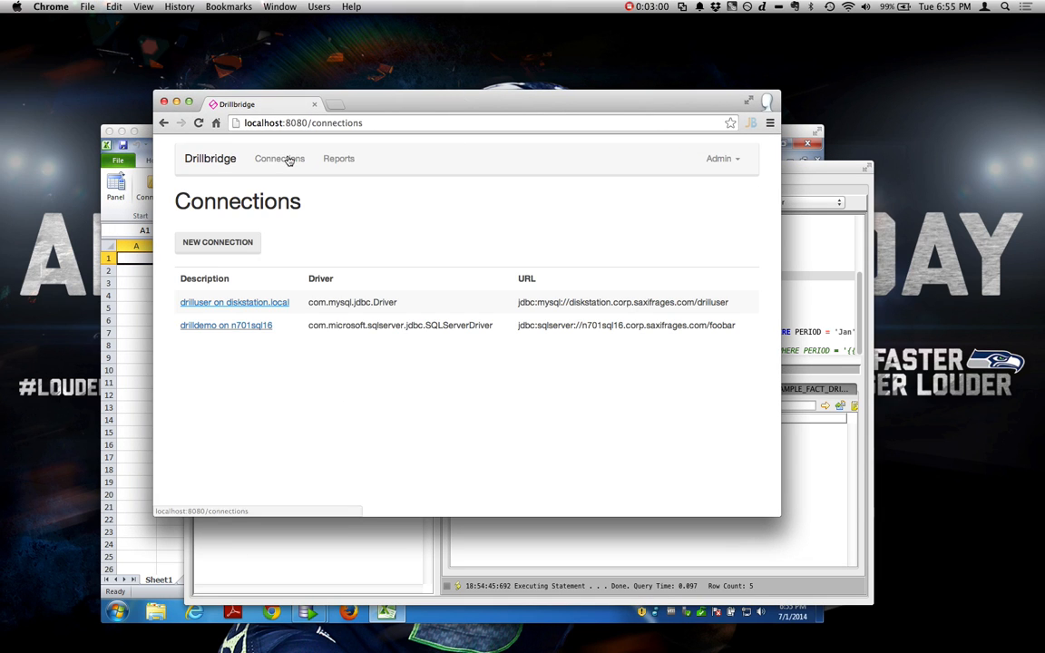
left_click(241, 303)
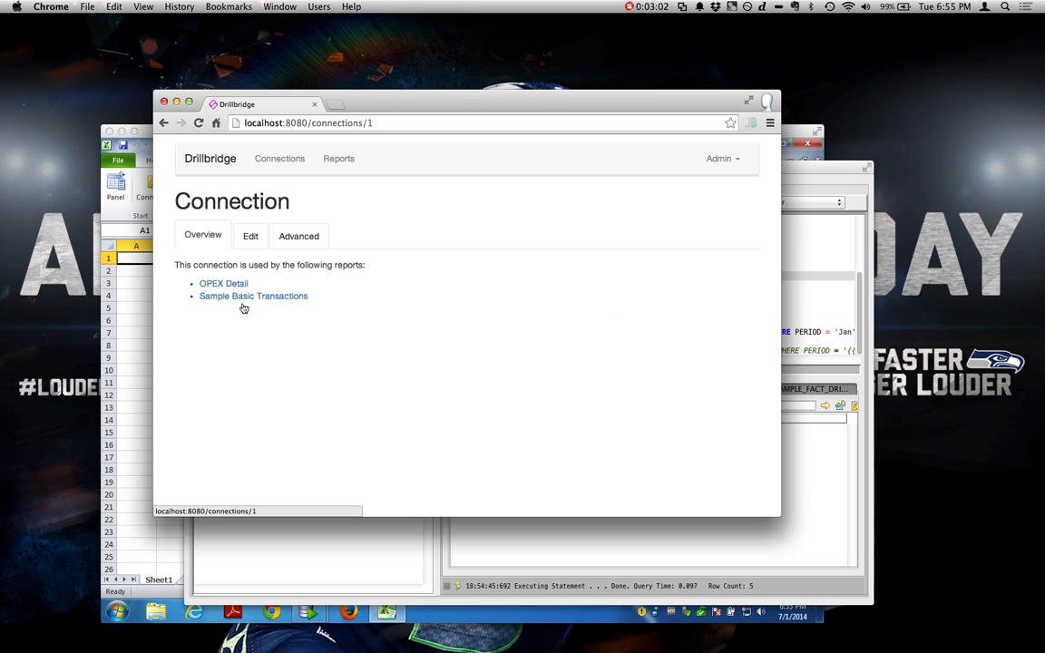
left_click(257, 245)
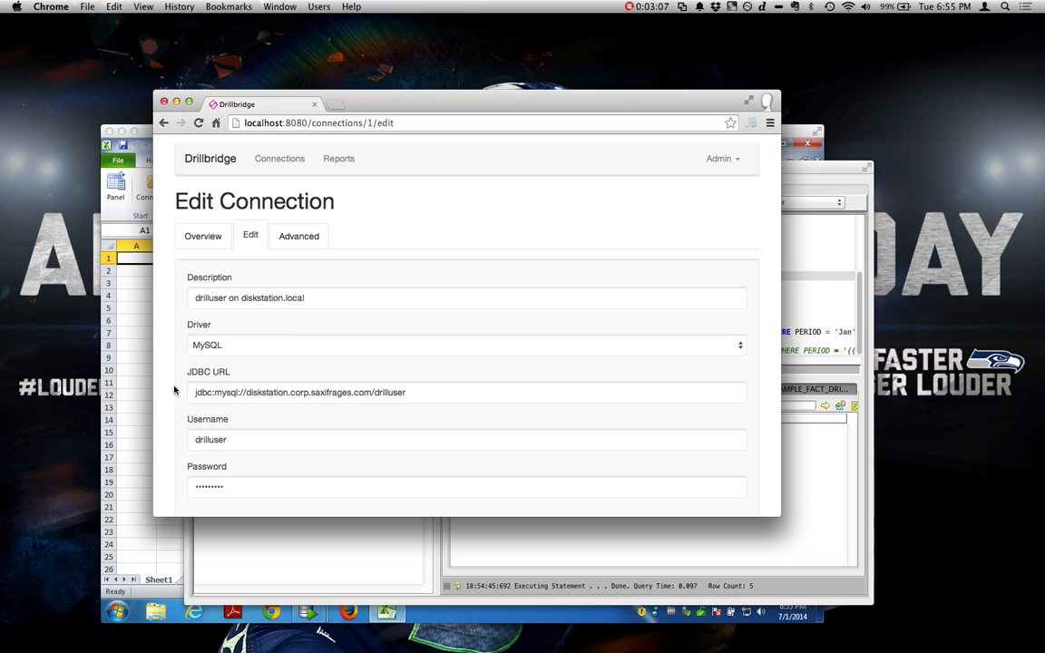
scroll(215, 347, "down", 2)
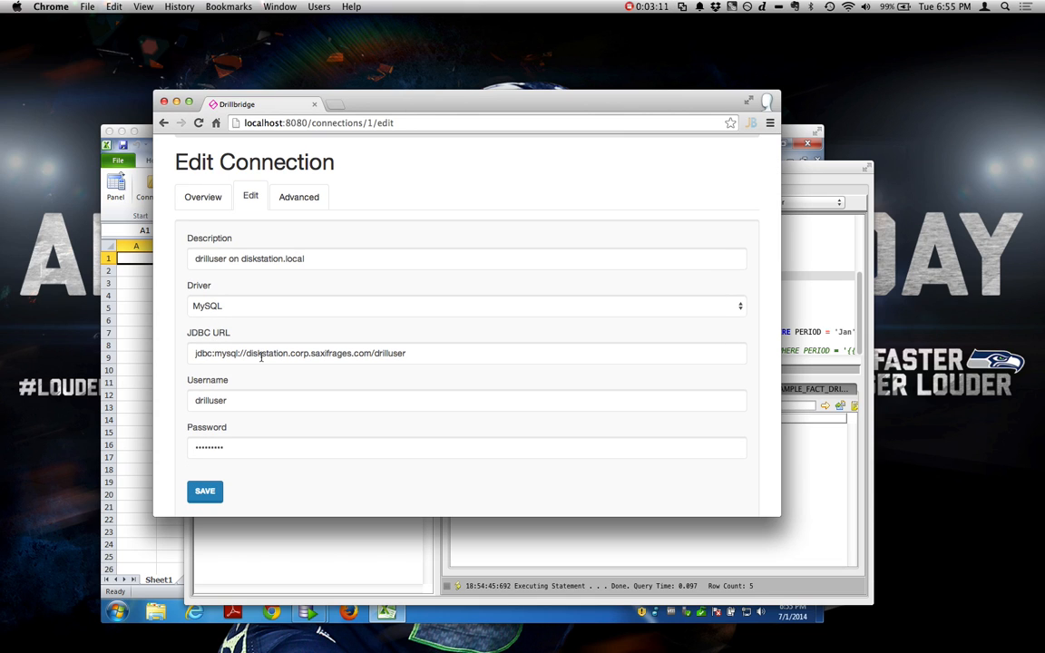
scroll(260, 355, "down", 1)
left_click(248, 379)
- Test the "drilluser on diskstation.local" connection from its advanced options
scroll(247, 384, "up", 3)
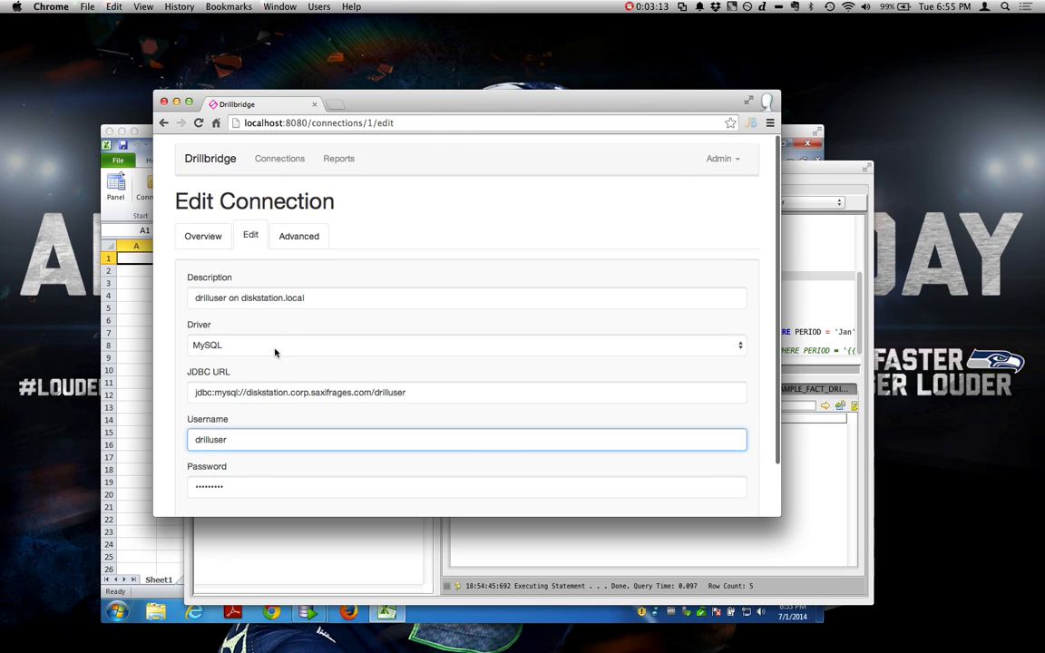
left_click(299, 241)
left_click(193, 269)
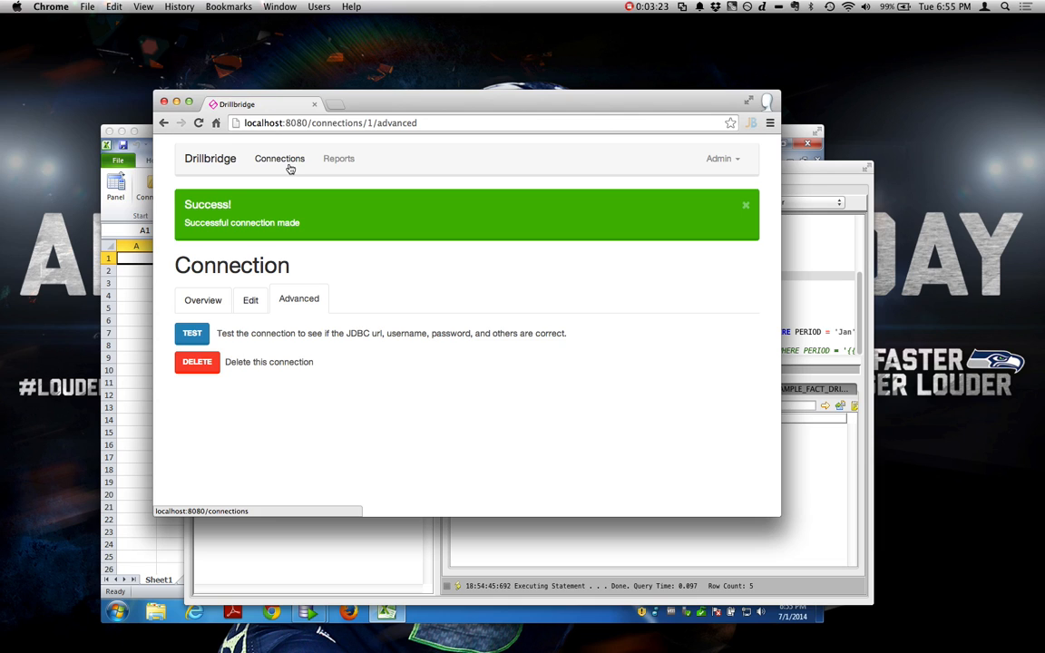
- Open the Sample Basic Transactions report for editing and check its name and available database connections
left_click(349, 161)
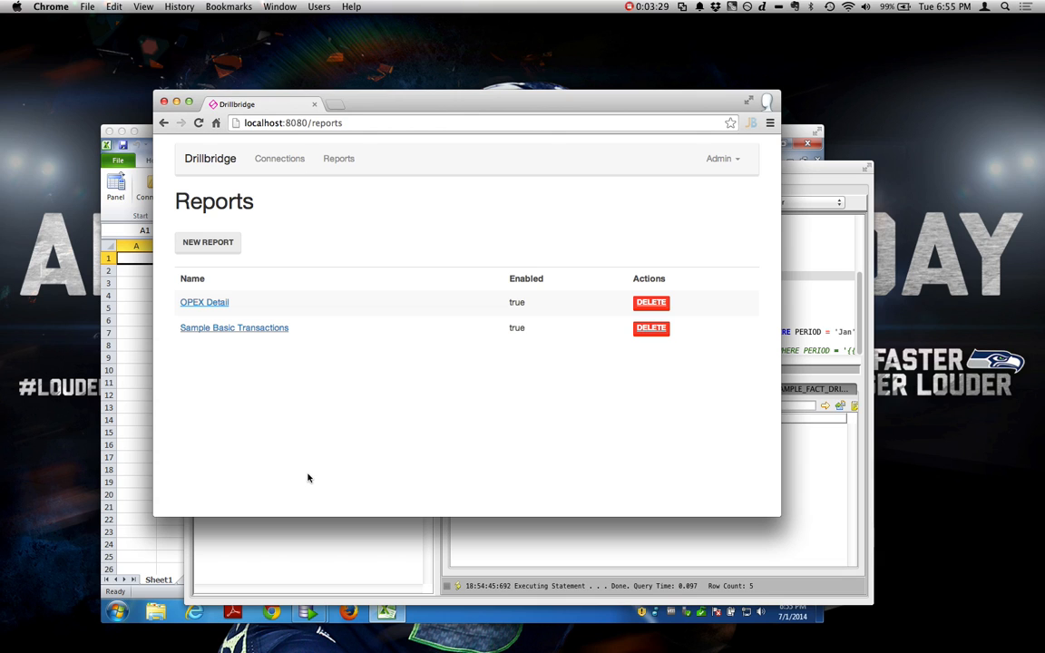
left_click(258, 332)
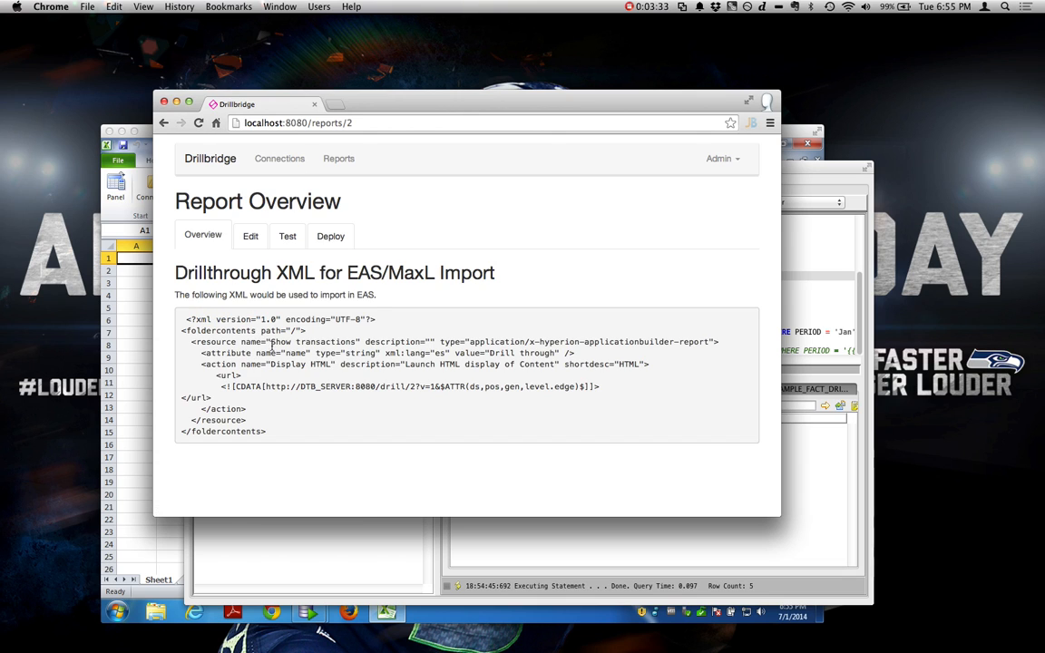
left_click(250, 237)
left_click(318, 258)
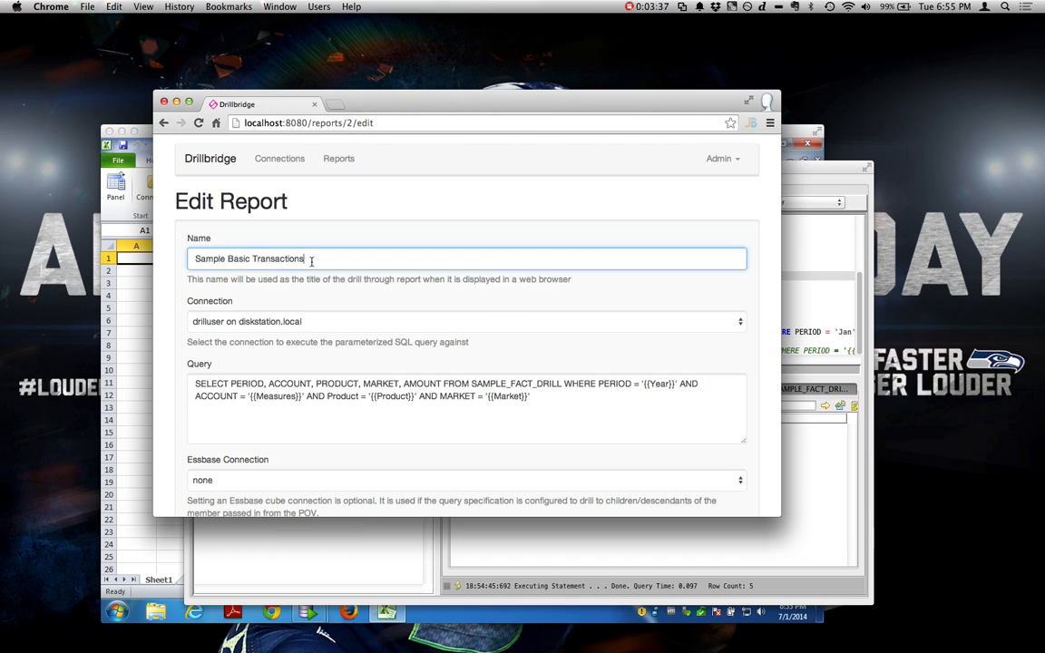
left_click(329, 329)
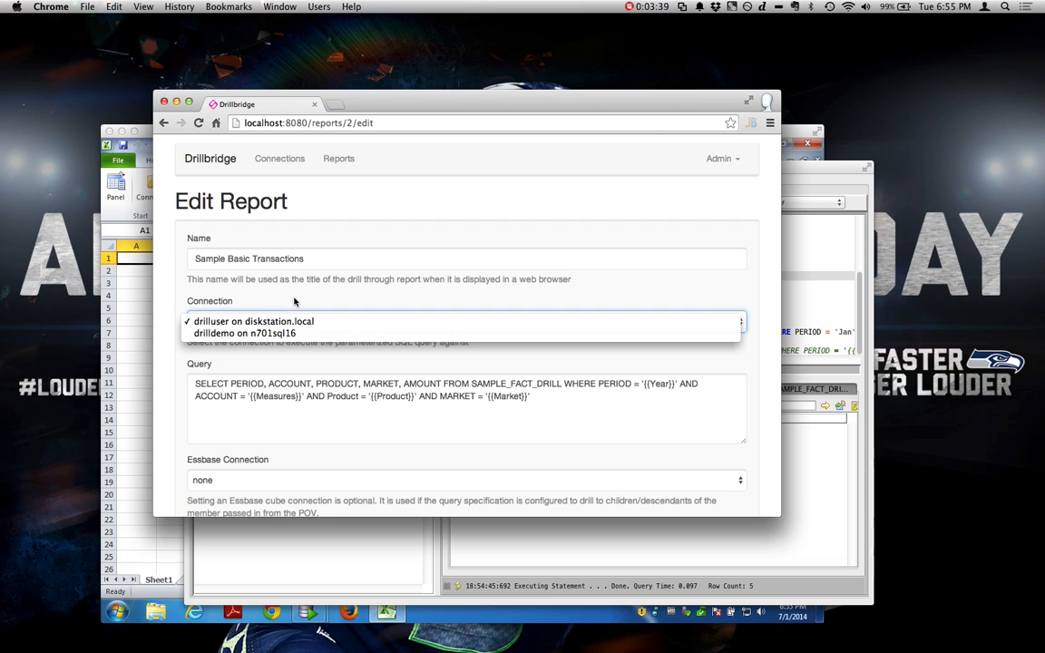
left_click(294, 298)
- Examine the report query's {{Year}}, {{Measures}}, {{Product}} and {{Market}} tokens
scroll(319, 328, "down", 2)
left_click(337, 328)
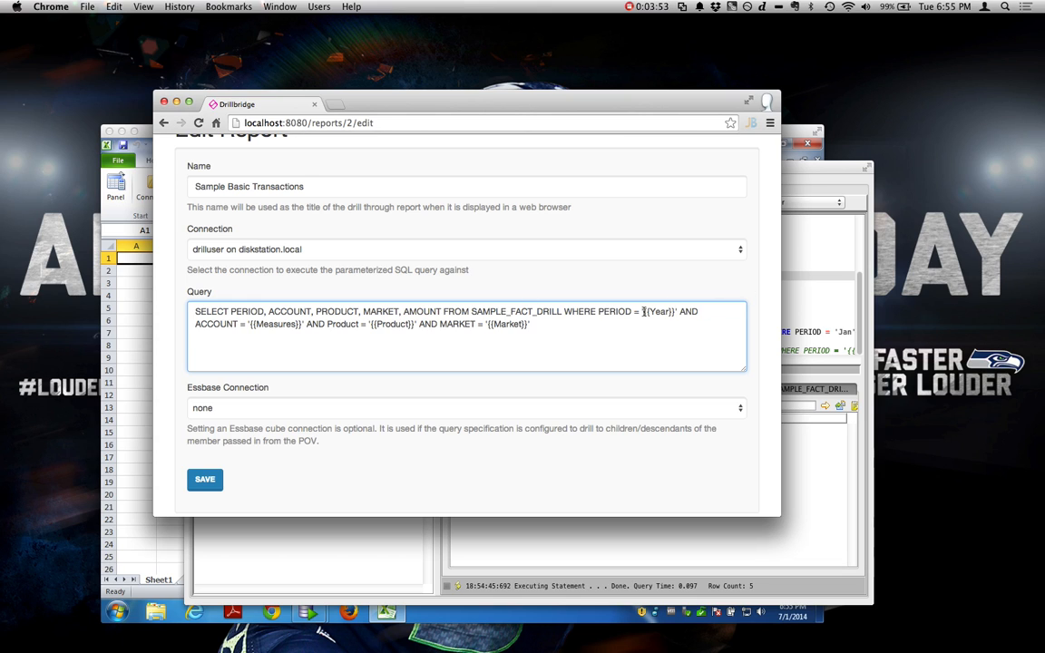
left_click_drag(643, 311, 676, 313)
left_click_drag(251, 323, 301, 327)
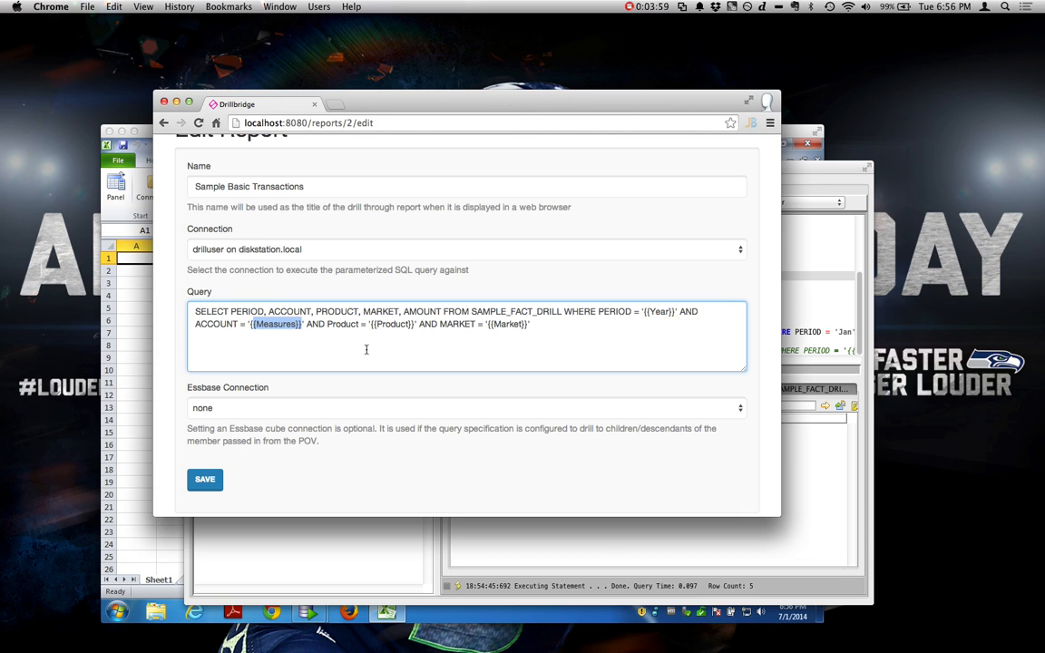
left_click_drag(370, 325, 416, 325)
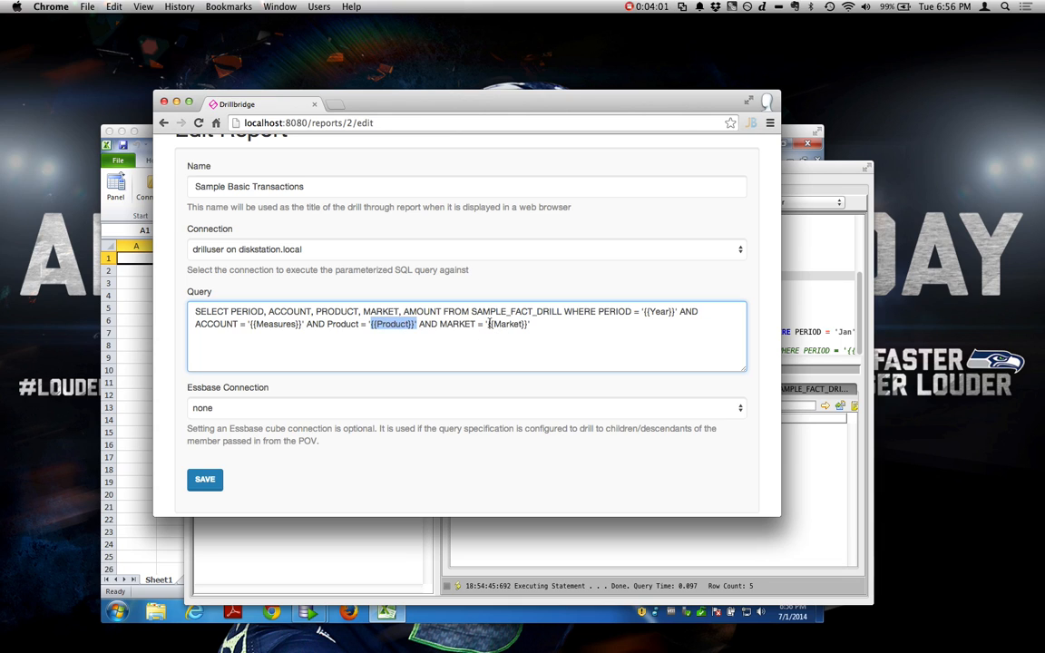
left_click_drag(488, 325, 527, 325)
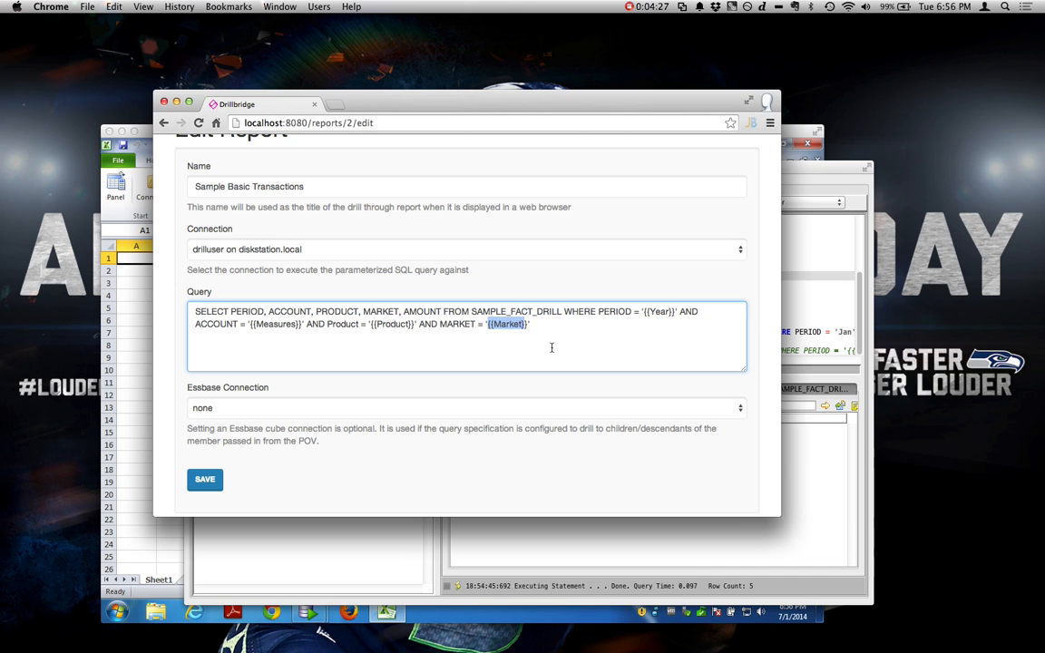
- Leave the report editor and review the configured Essbase servers and deployment specifications
scroll(396, 254, "up", 3)
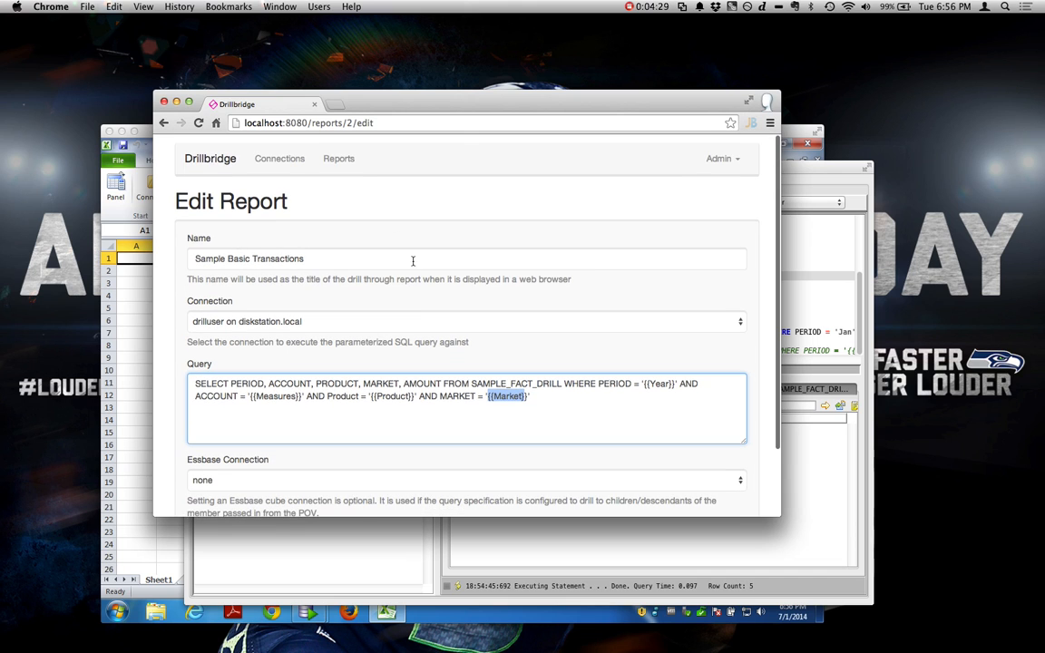
left_click(338, 159)
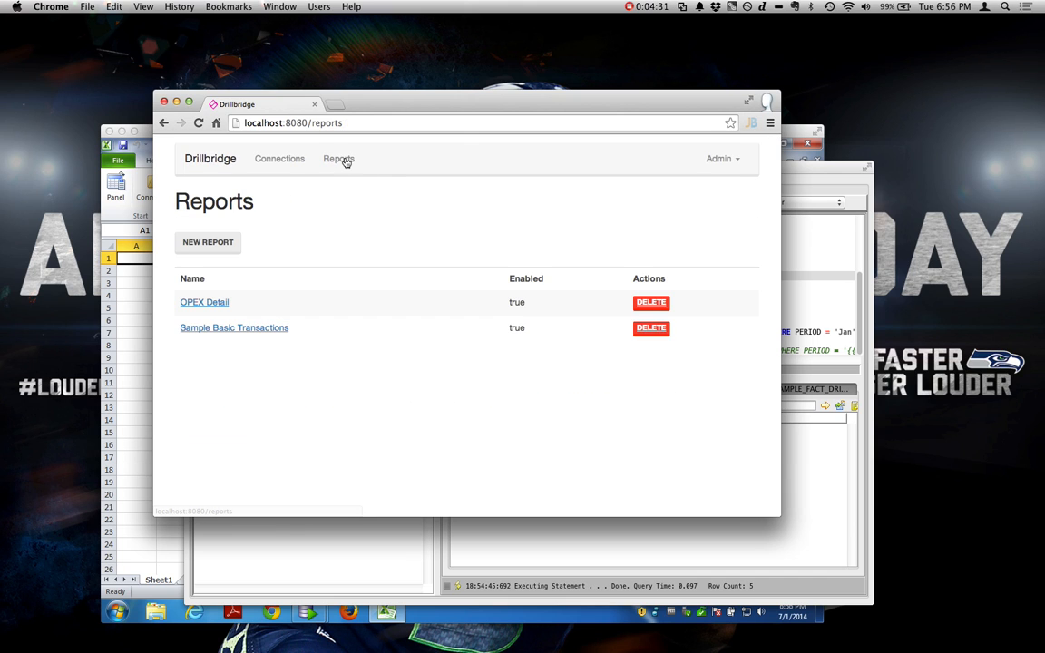
left_click(739, 168)
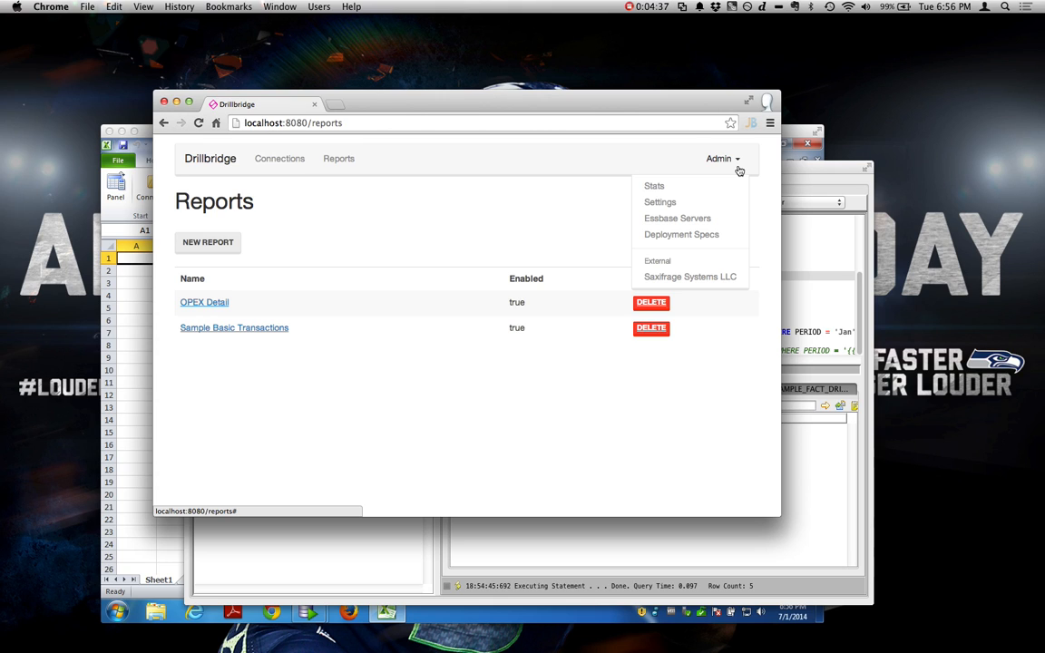
left_click(690, 219)
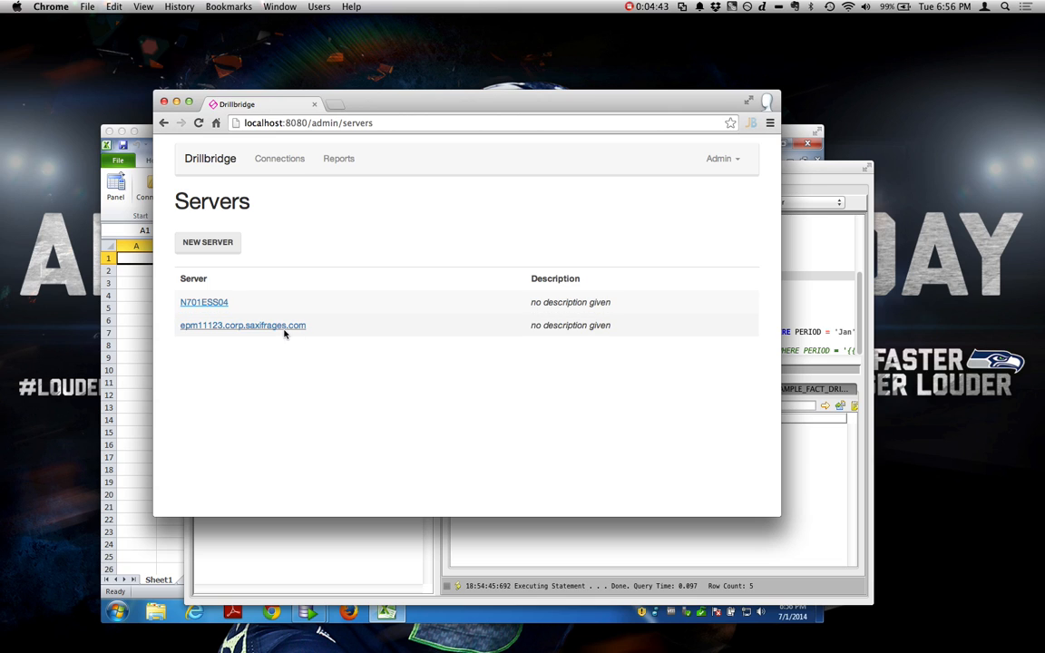
left_click(726, 159)
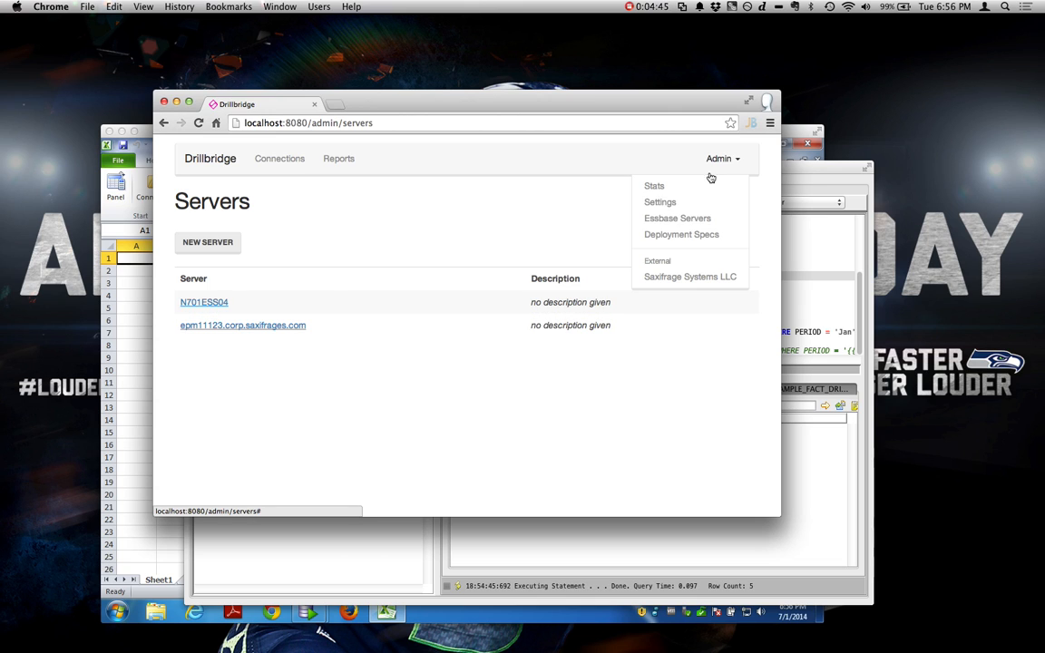
left_click(671, 238)
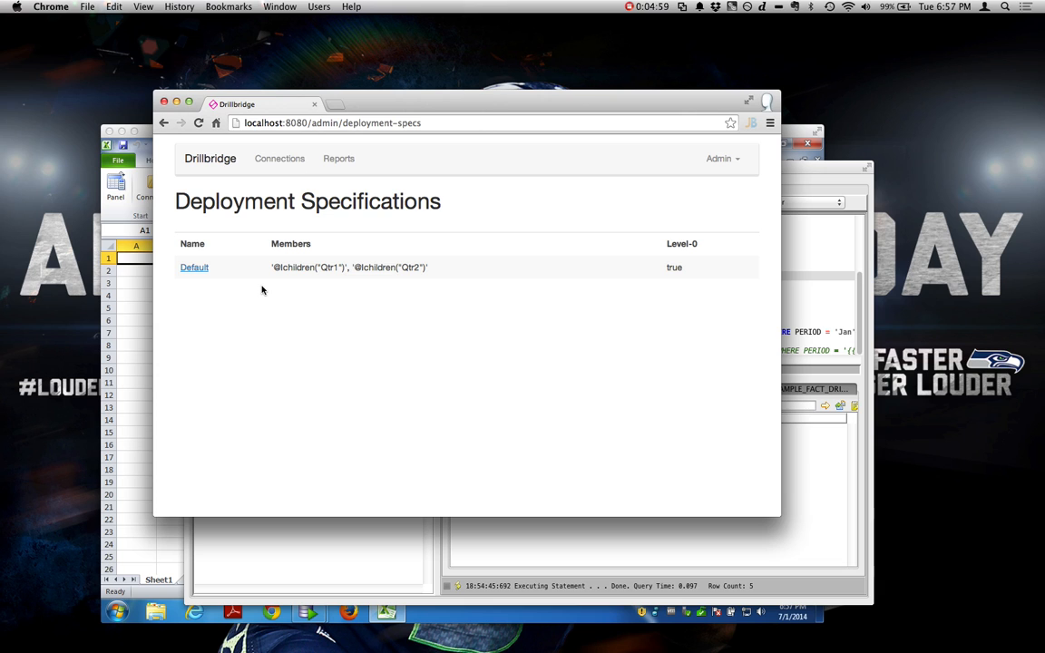
- Deploy the Sample Basic Transactions report to epm11123.corp.saxifrages.com - Sample.Basic with the Default deployment spec, leaving the Server field blank
left_click(343, 159)
left_click(311, 331)
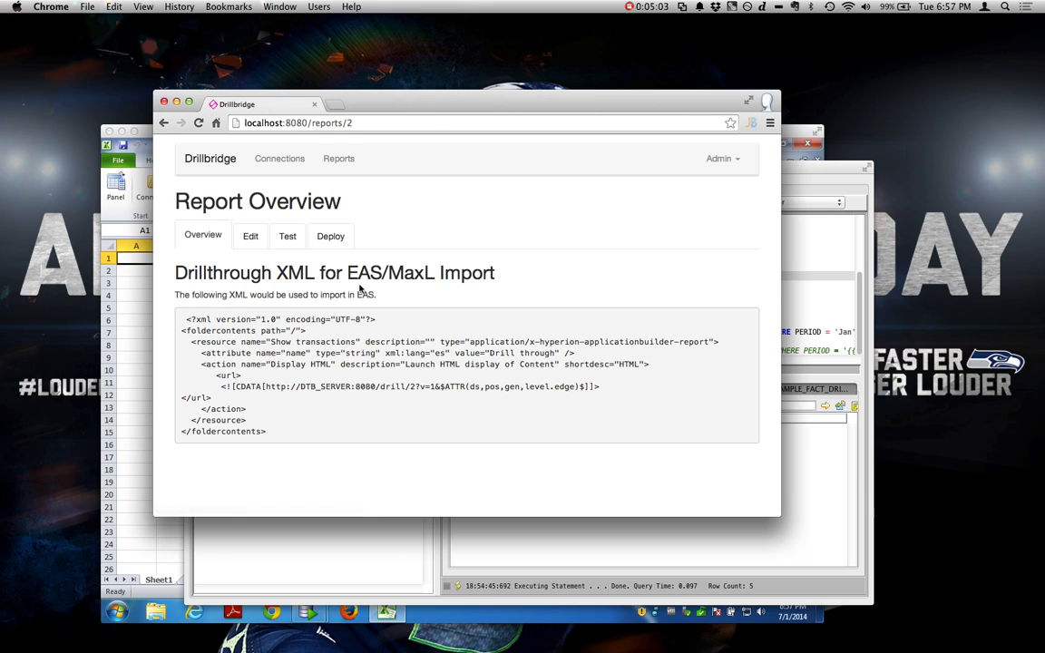
left_click(332, 237)
left_click(289, 336)
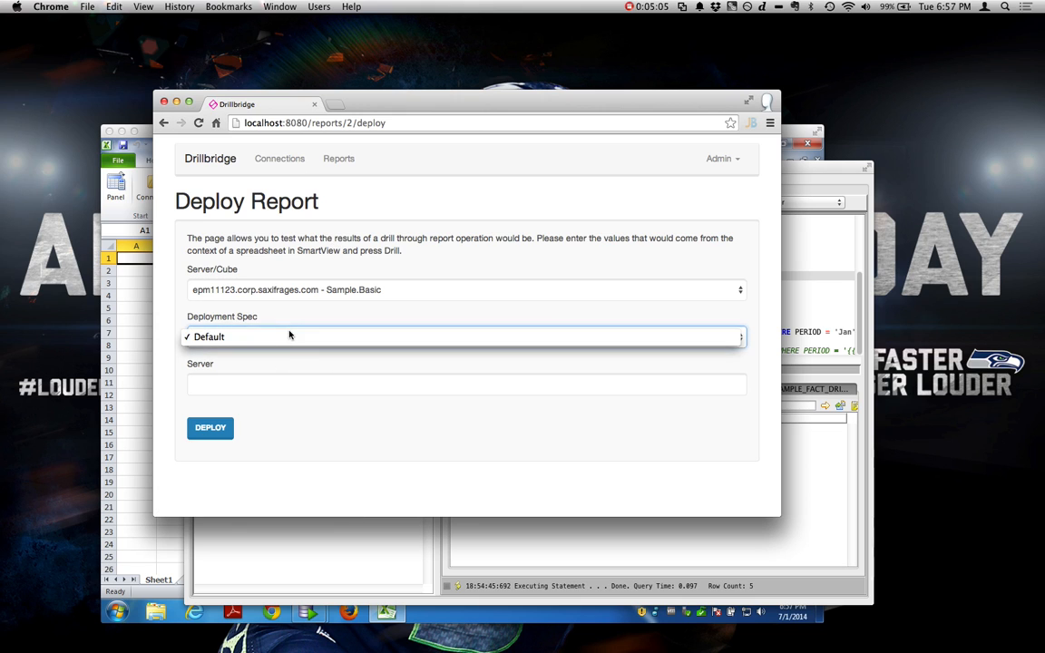
left_click(281, 383)
left_click(281, 385)
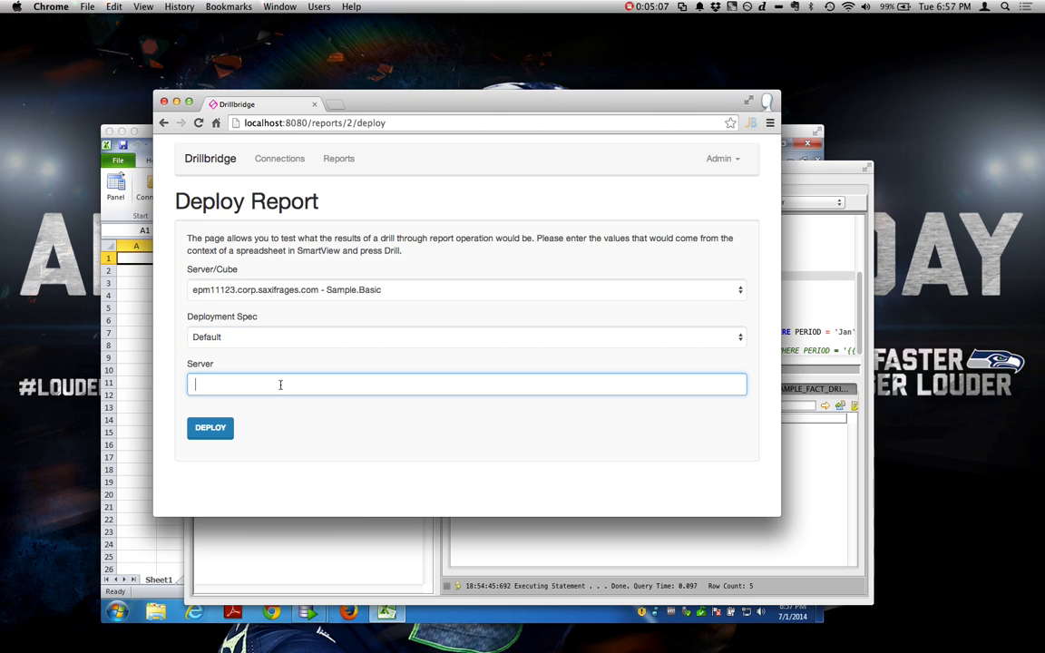
left_click(218, 432)
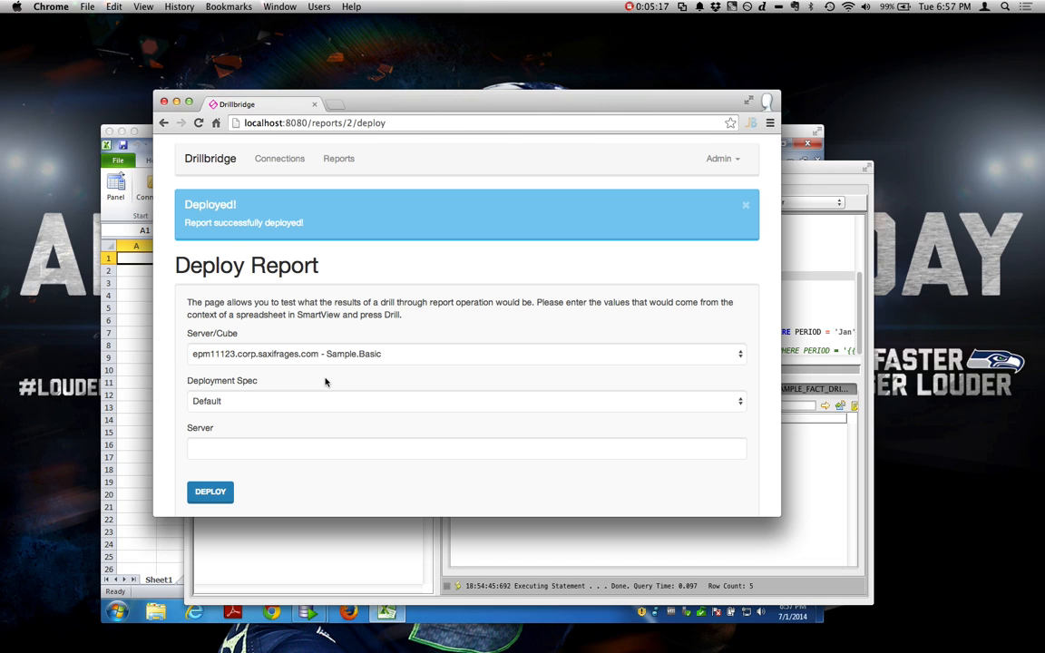
- Switch to Excel and start an ad hoc analysis on the Basic cube of the Sample application under EssbaseCluster-1 in Smart View
left_click(145, 134)
left_click(202, 270)
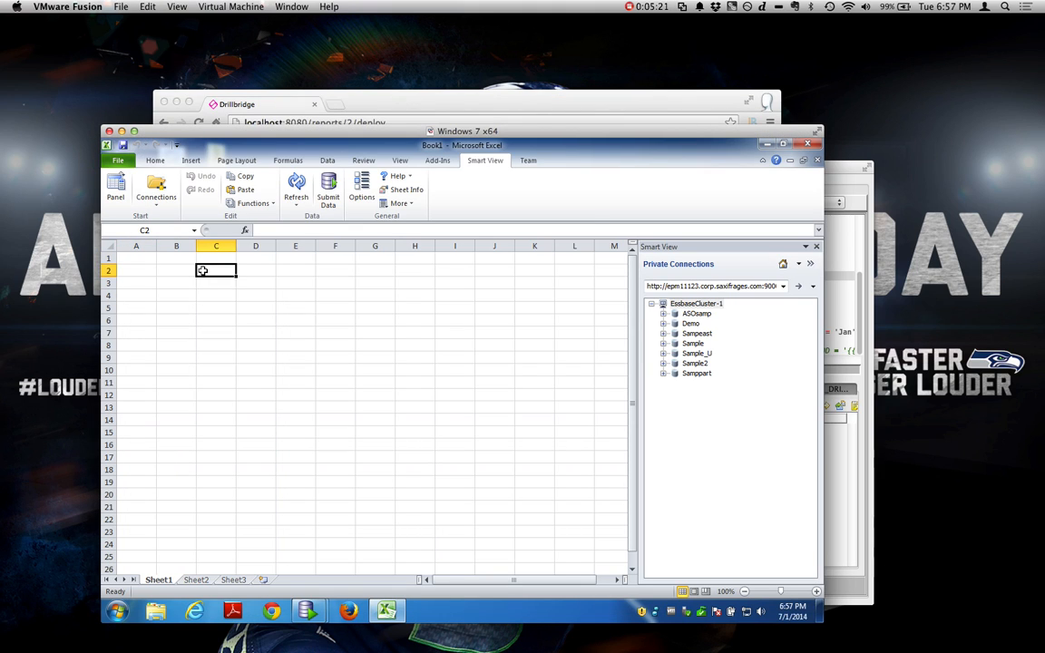
left_click(671, 344)
left_click(664, 344)
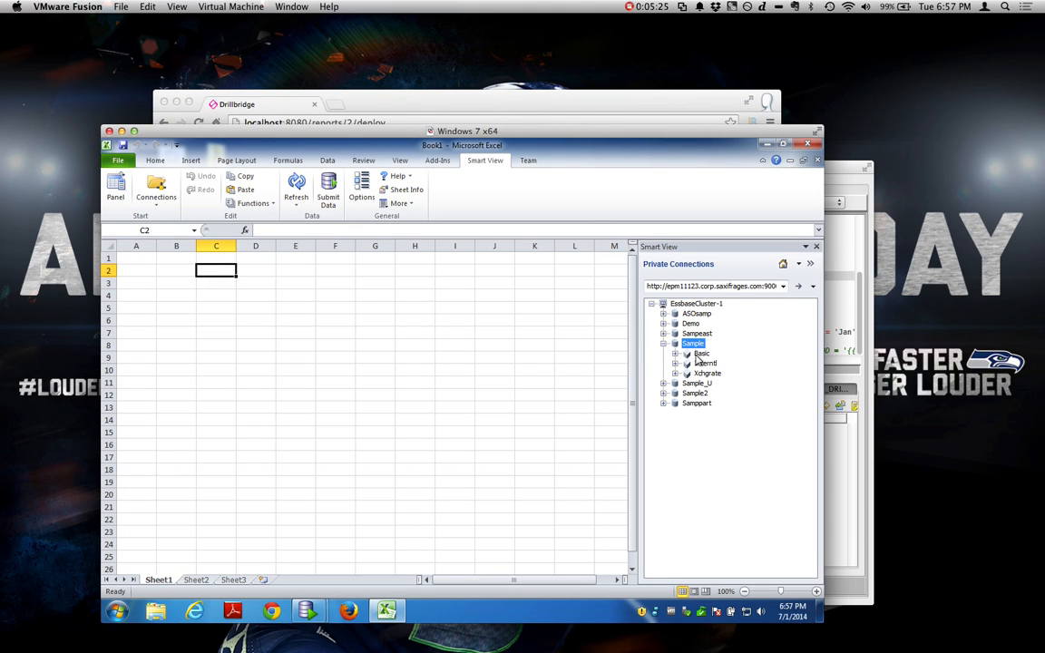
left_click(702, 353)
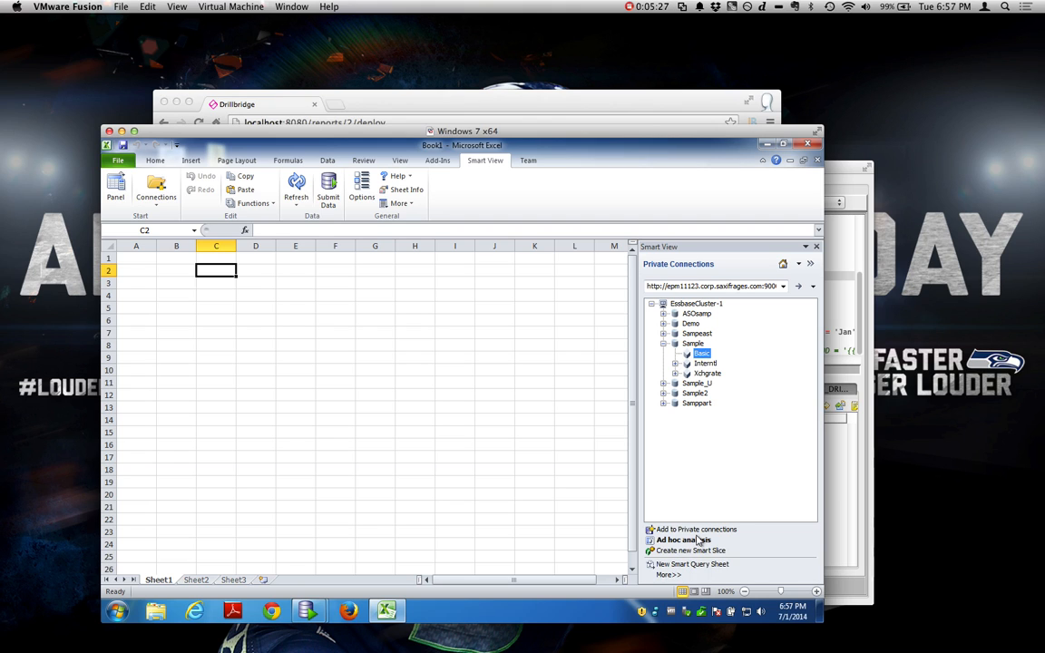
left_click(689, 540)
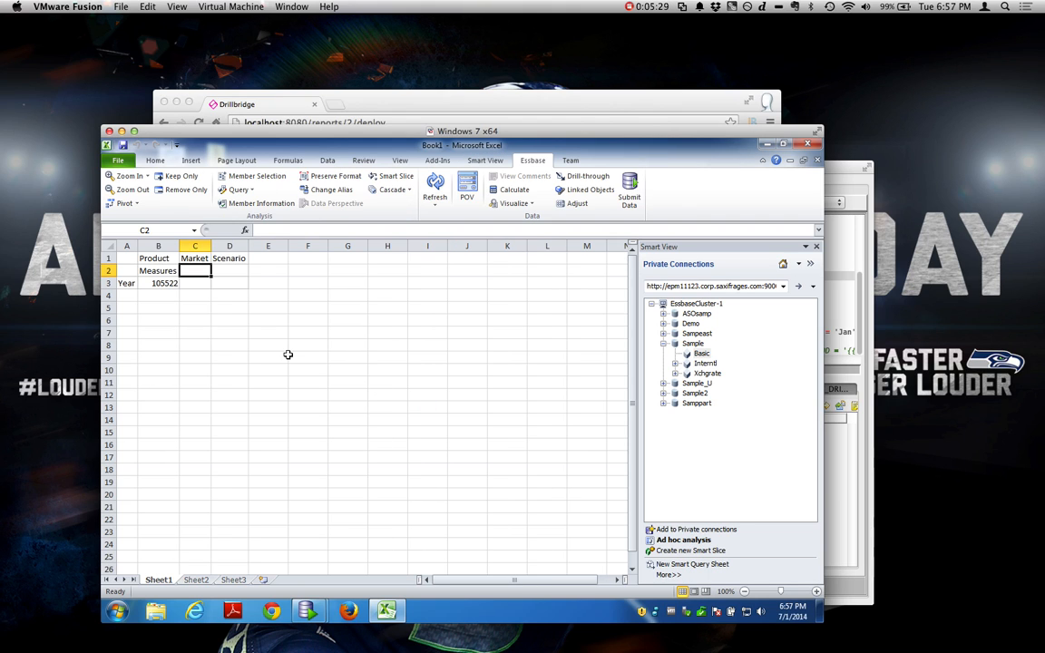
- Zoom in on Year down to Jan and on Product down to Cola, keeping only those members in the grid
double_click(127, 283)
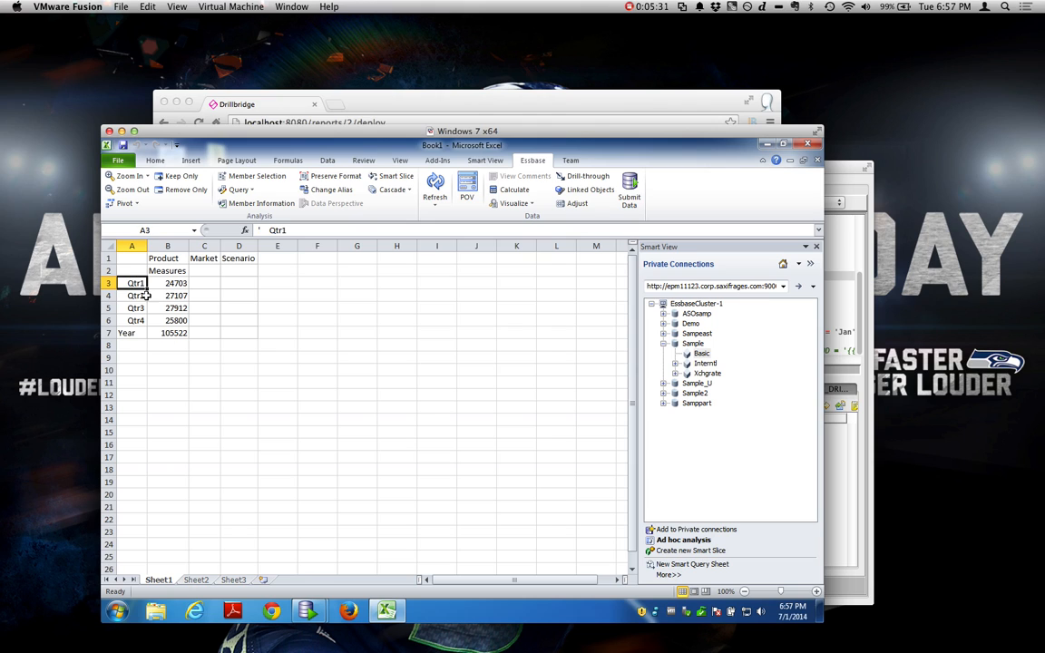
double_click(136, 284)
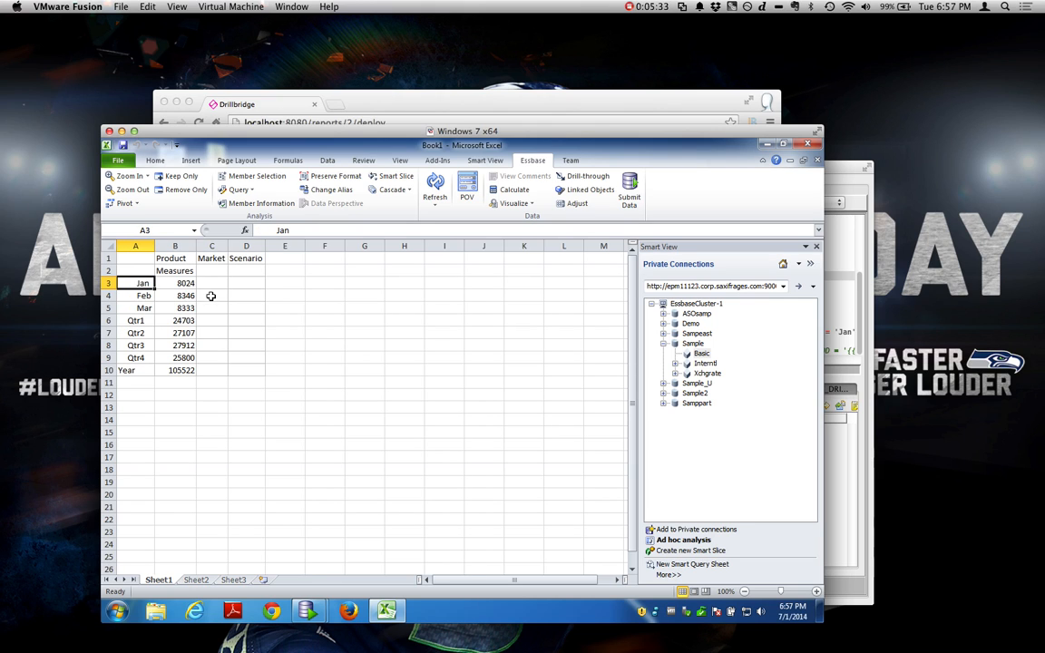
left_click(186, 176)
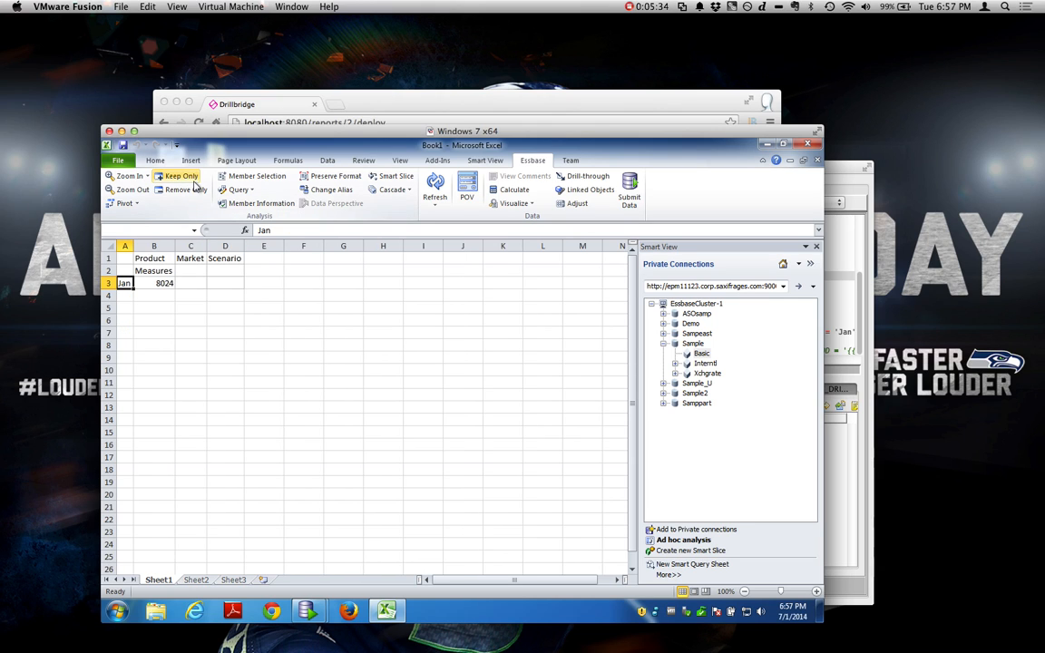
left_click(160, 282)
double_click(150, 259)
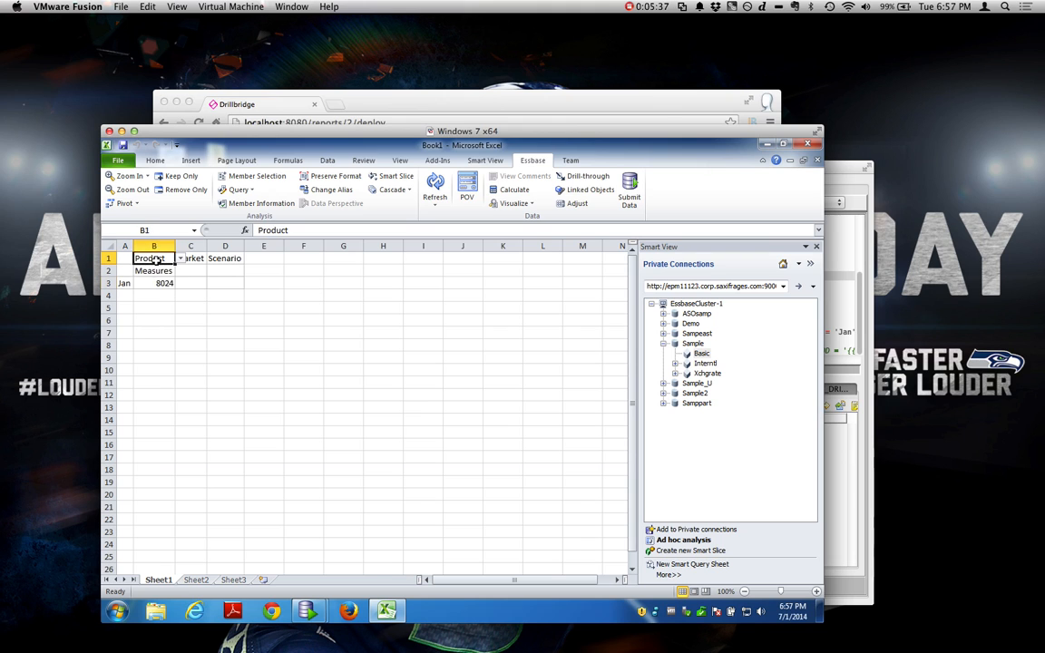
double_click(136, 283)
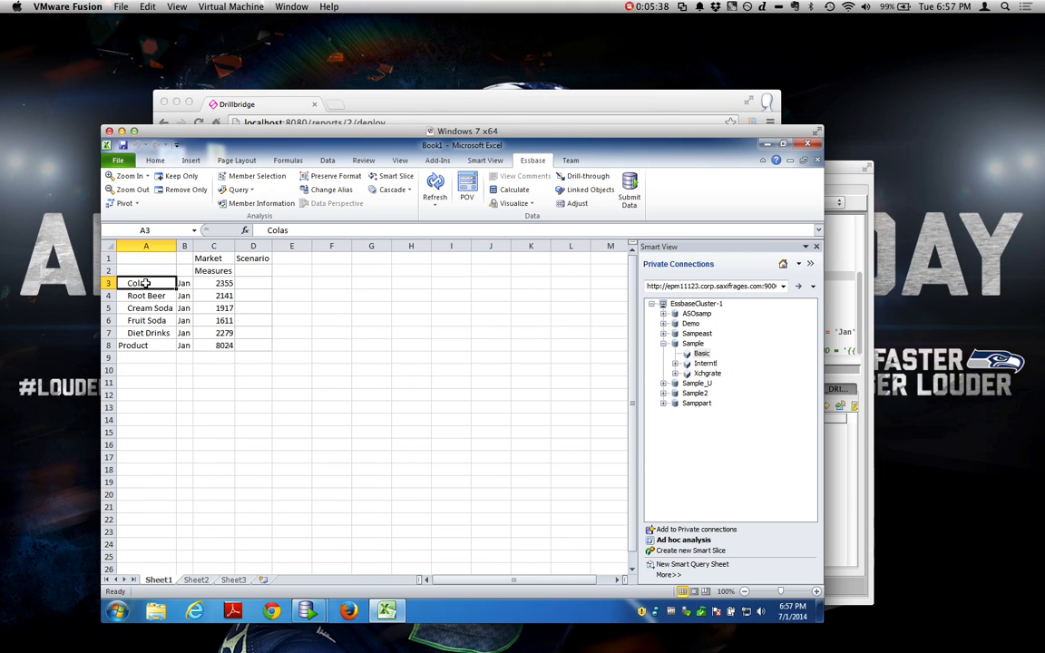
left_click(181, 176)
- Zoom in on Market down to New York and on Scenario to Actual, keeping only those members in the grid
double_click(159, 258)
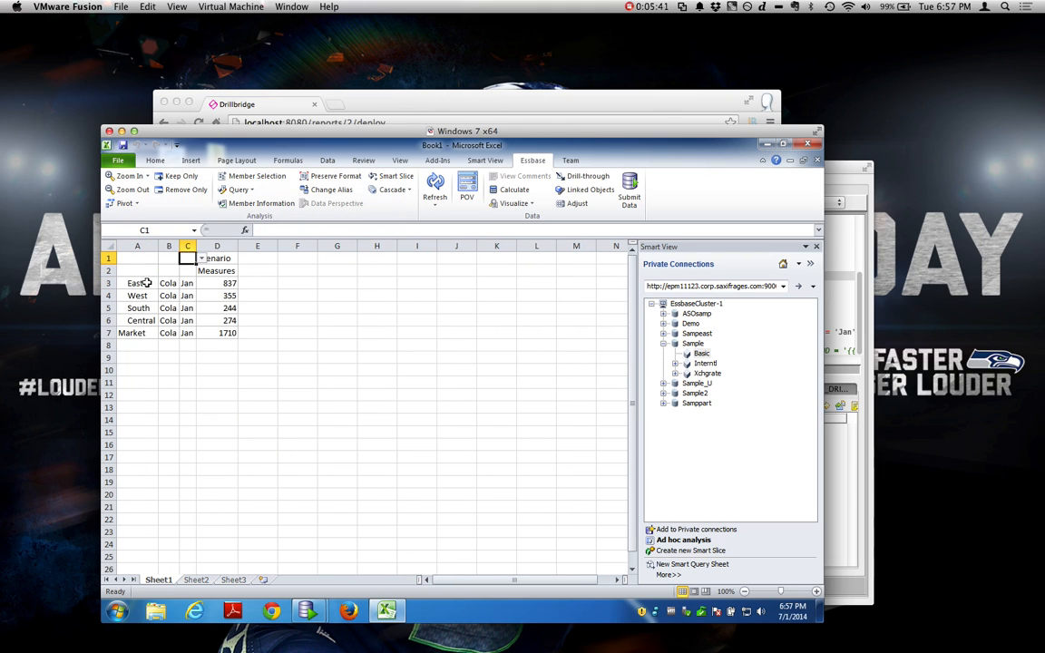
double_click(143, 284)
left_click(178, 176)
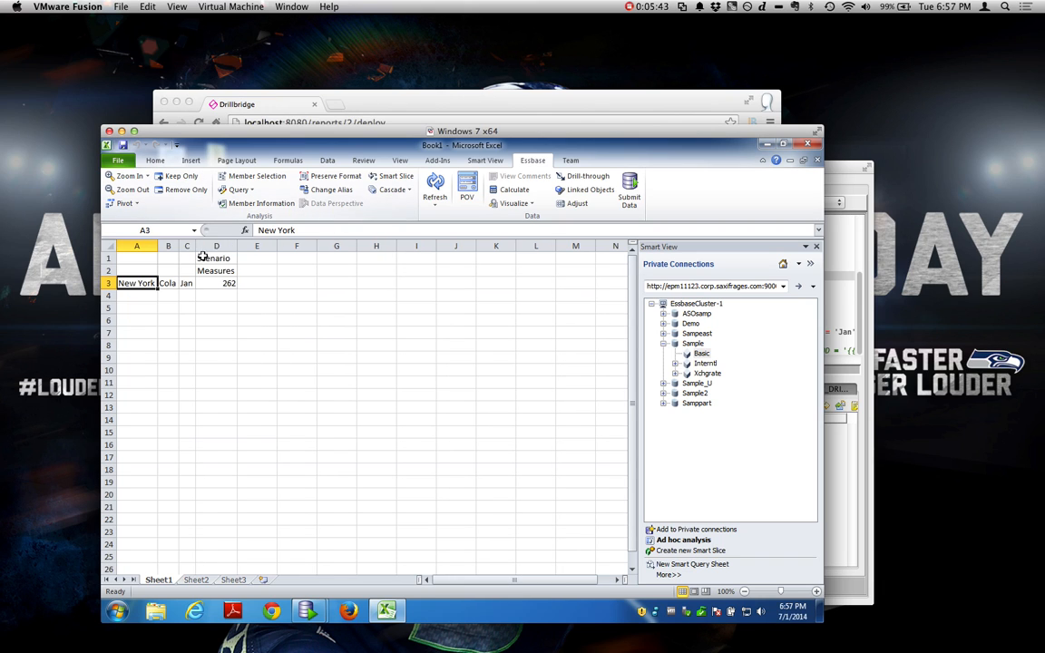
left_click(208, 257)
double_click(208, 258)
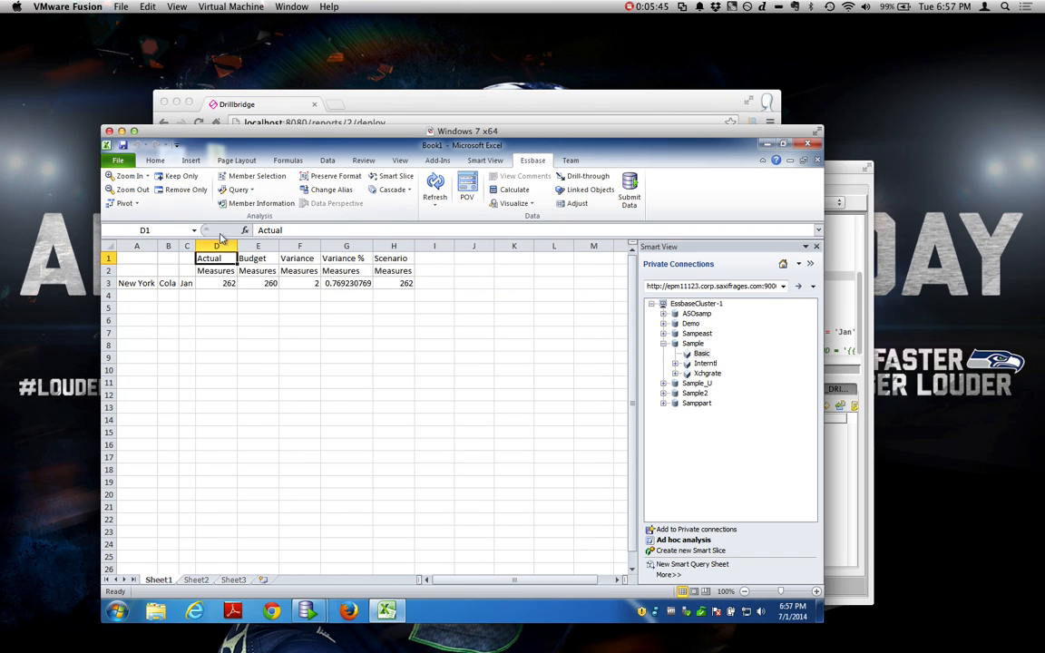
left_click(177, 176)
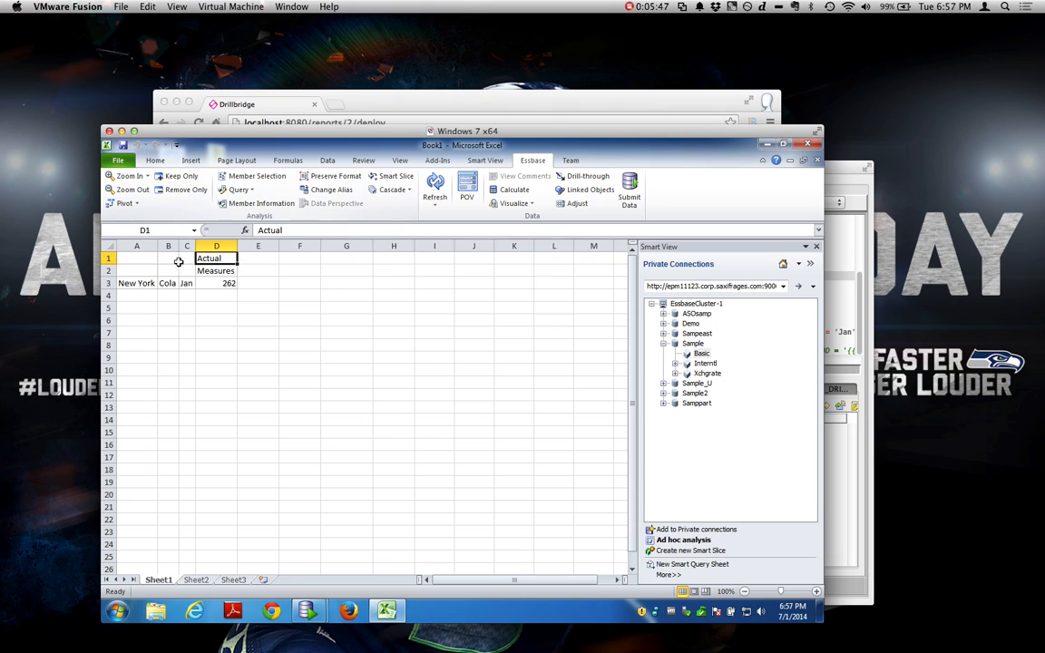
- Zoom in on Measures and on Margin to bring Sales and COGS into the grid
double_click(205, 271)
double_click(207, 270)
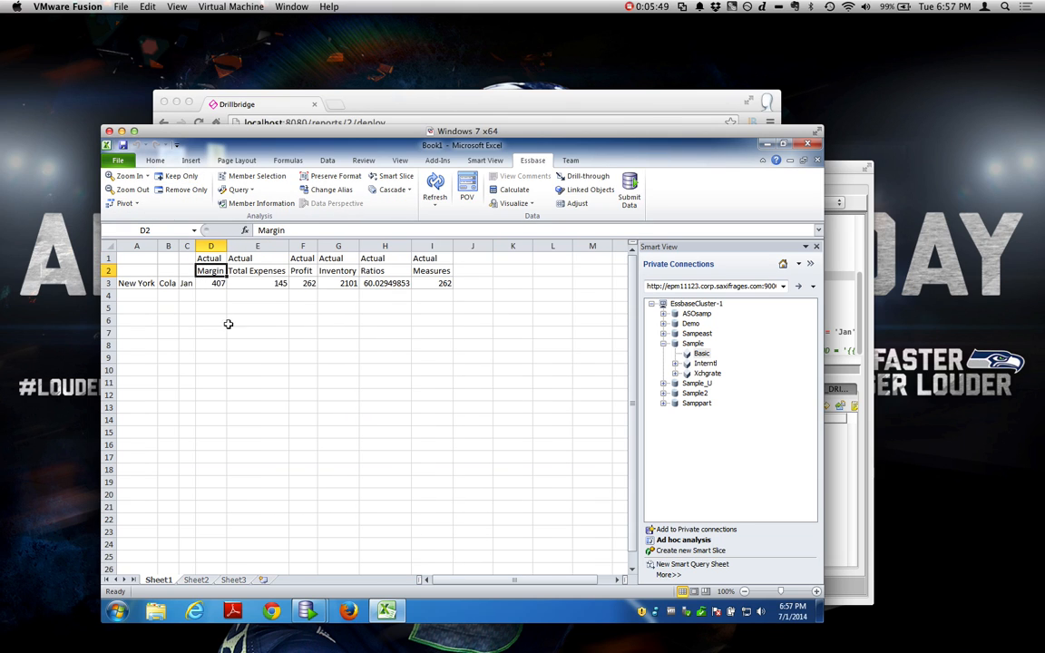
double_click(216, 270)
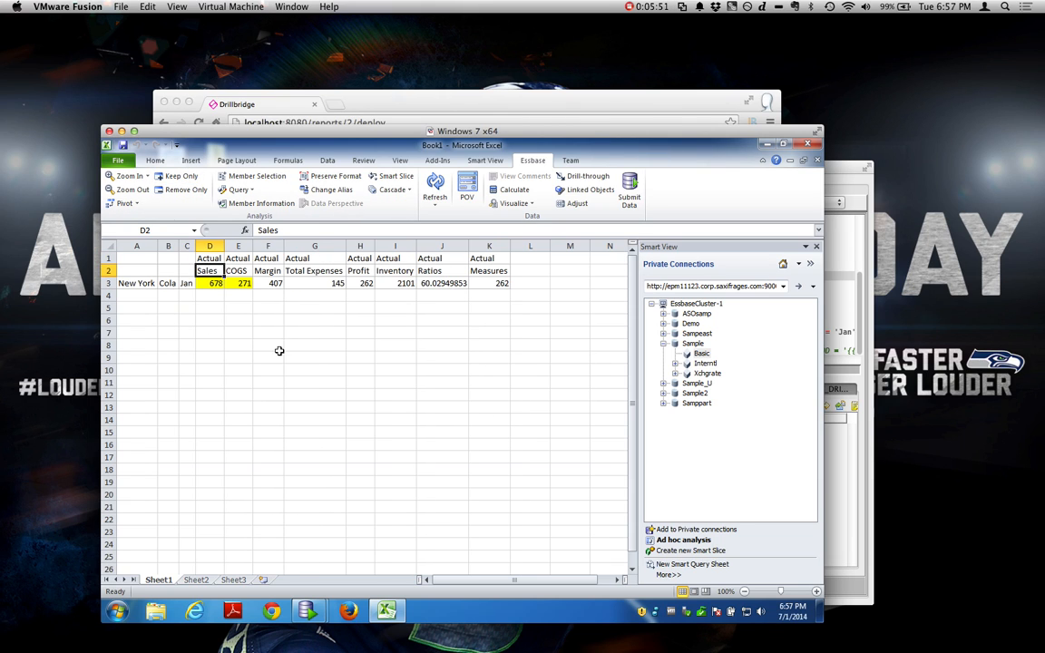
left_click(280, 350)
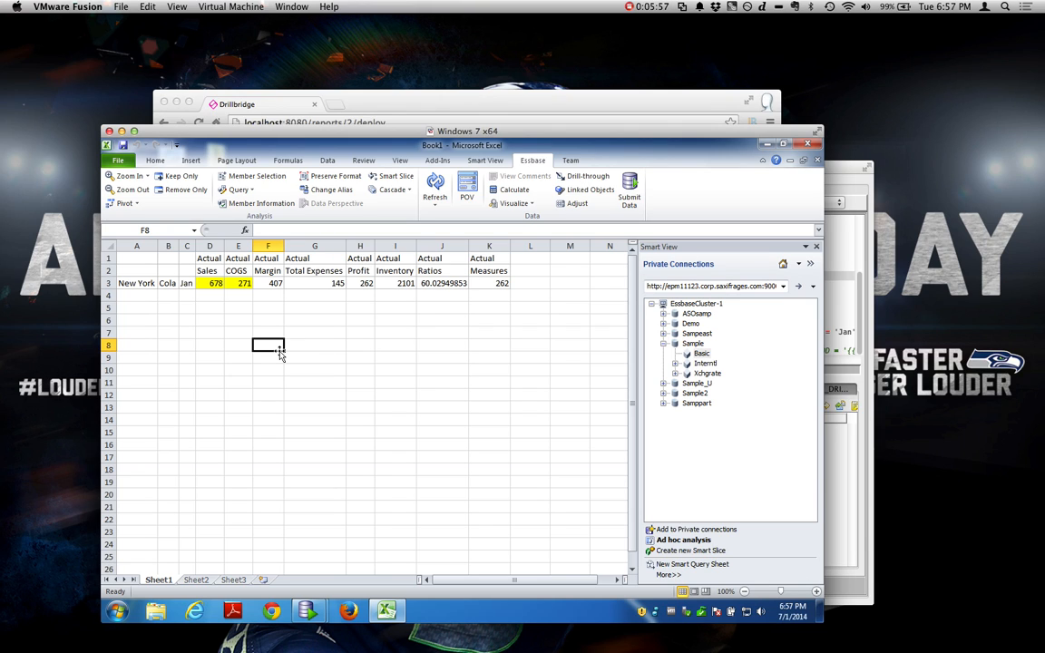
- Select the New York, Cola, Jan Sales value and bring up its Sample Basic Transactions drill-through report in Internet Explorer
left_click(214, 283)
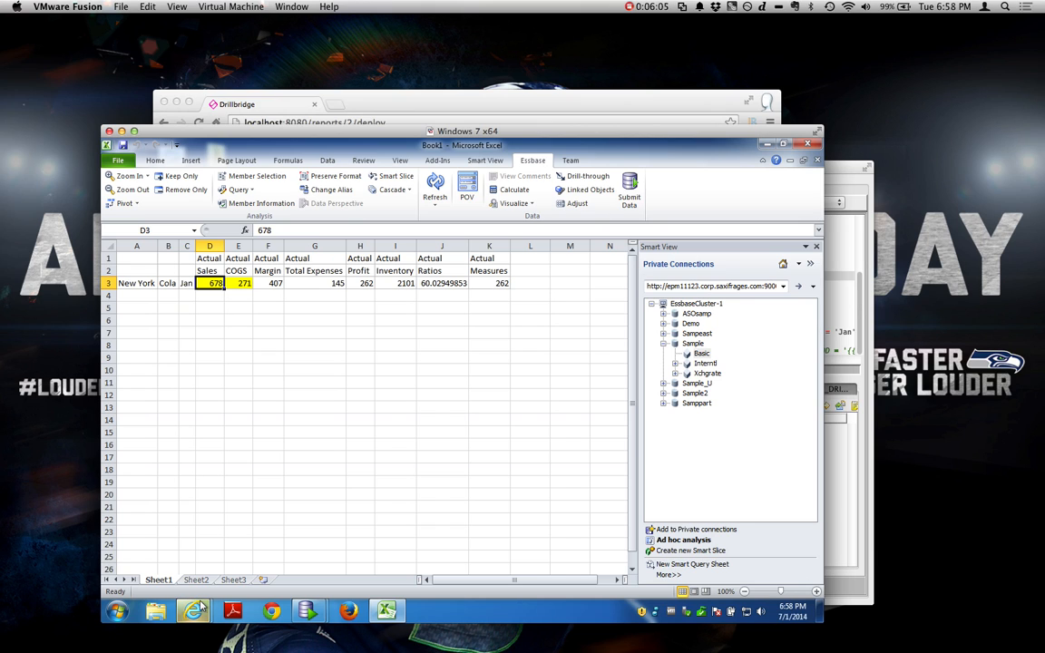
mouse_move(201, 609)
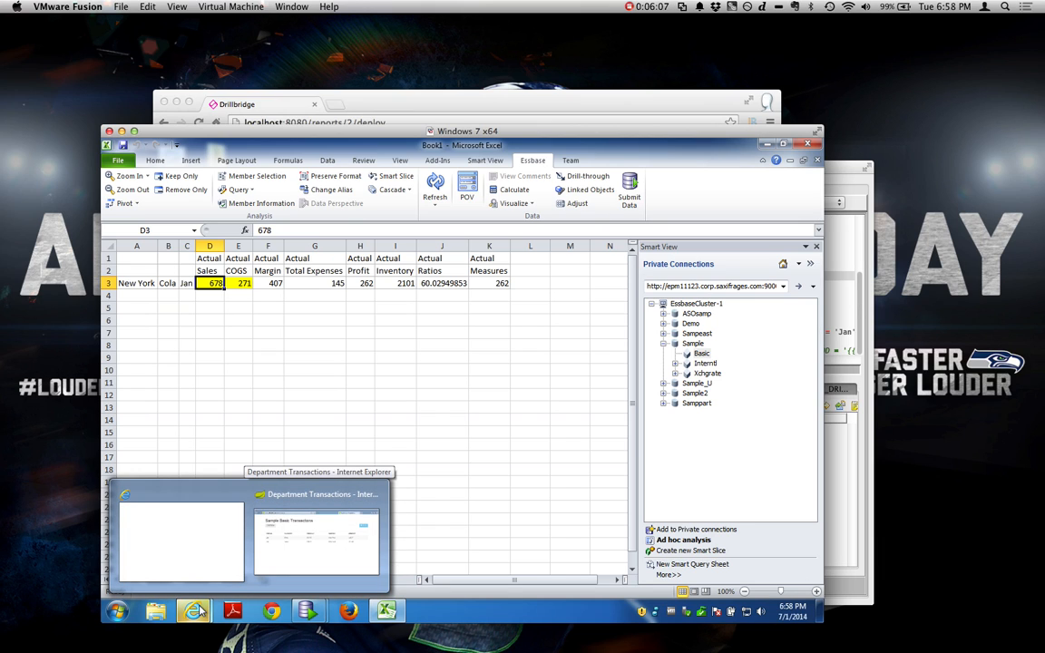
left_click(316, 543)
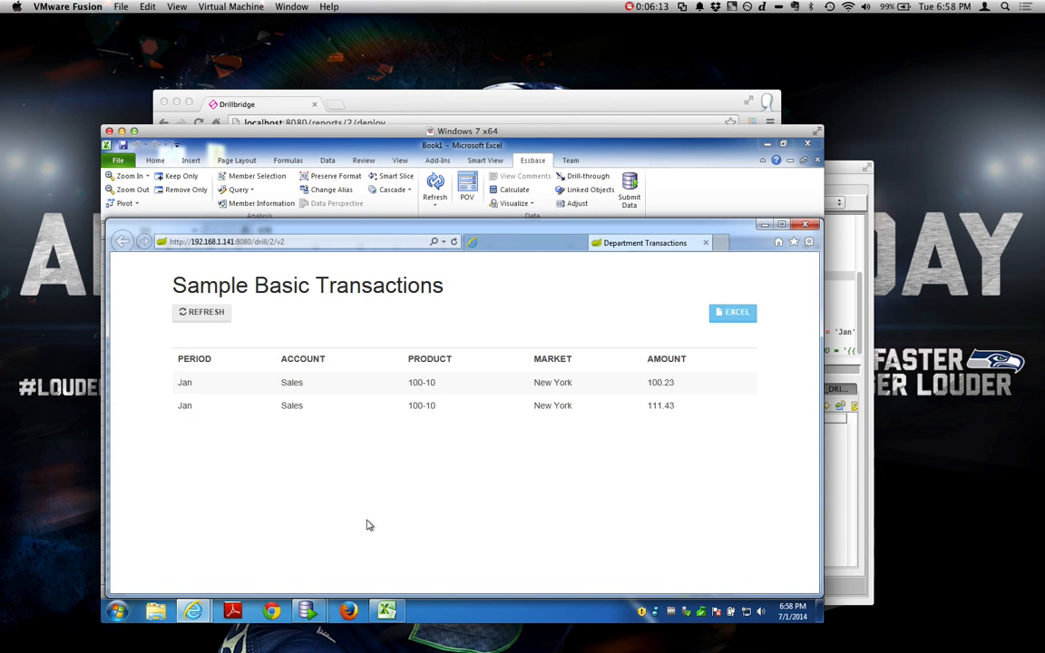
- Place the RazorSQL query results beside the drill-through report and compare their transaction rows
left_click(844, 337)
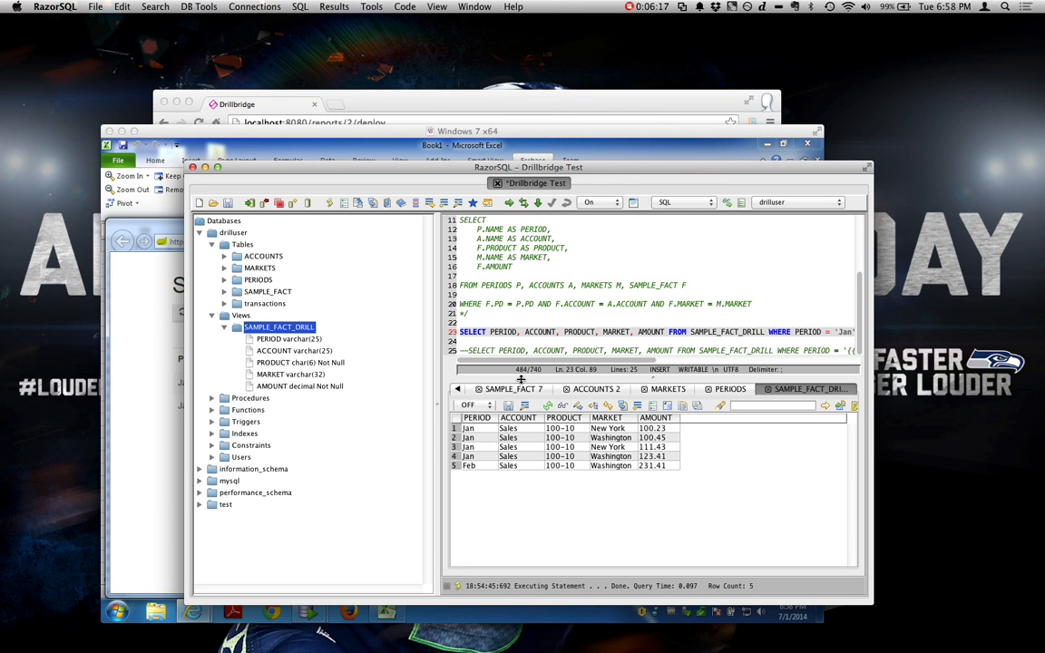
left_click_drag(266, 169, 552, 88)
left_click_drag(388, 136, 287, 113)
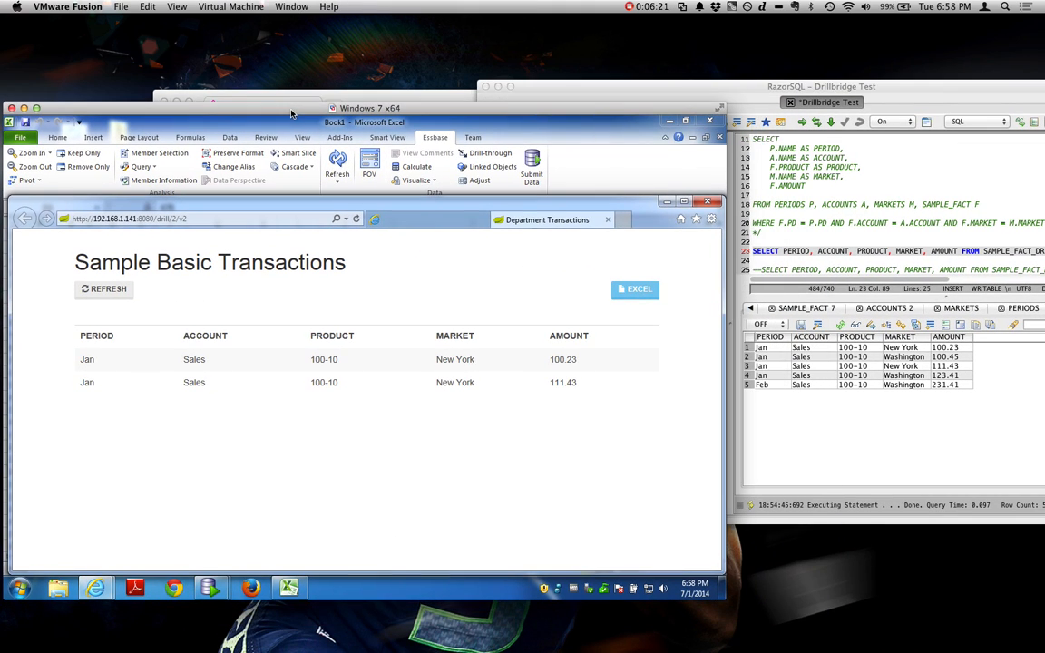
left_click(862, 410)
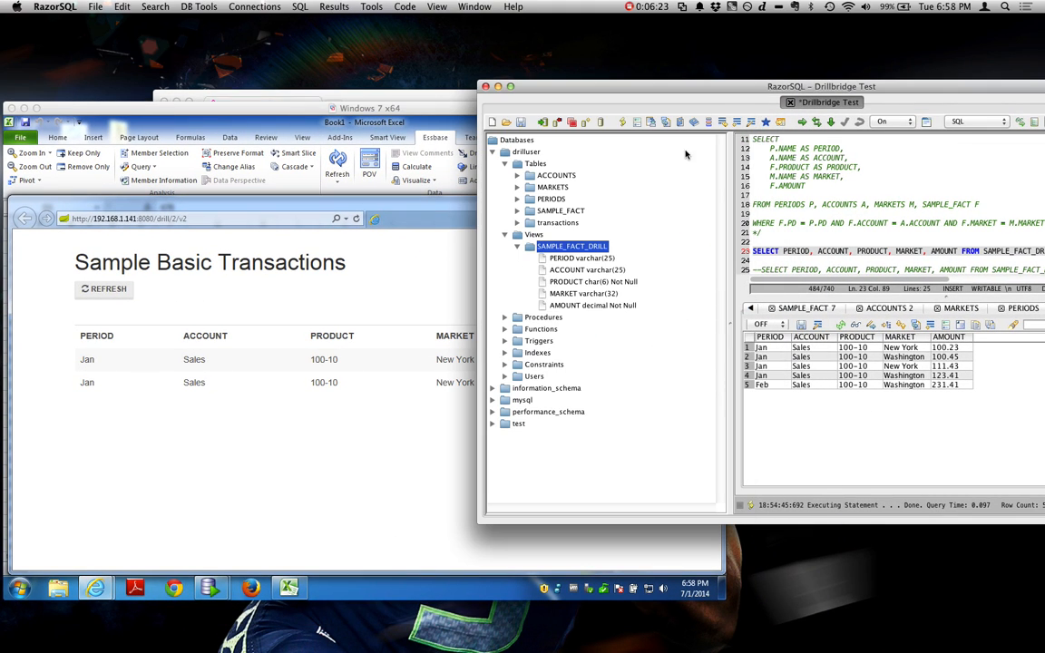
left_click_drag(646, 92, 726, 102)
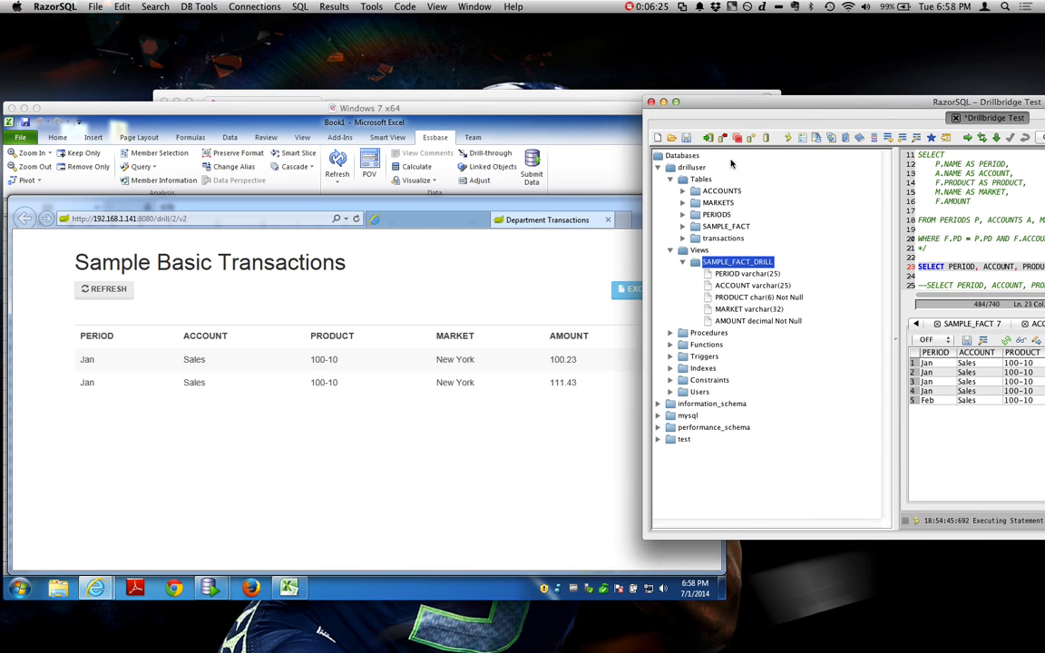
left_click(279, 432)
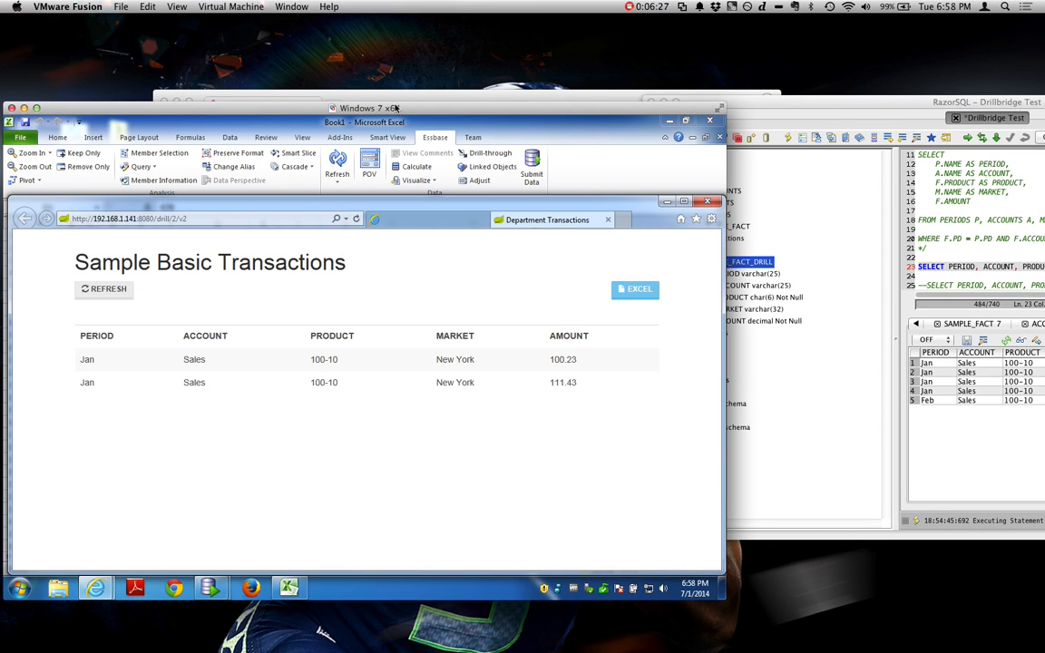
left_click_drag(362, 107, 471, 83)
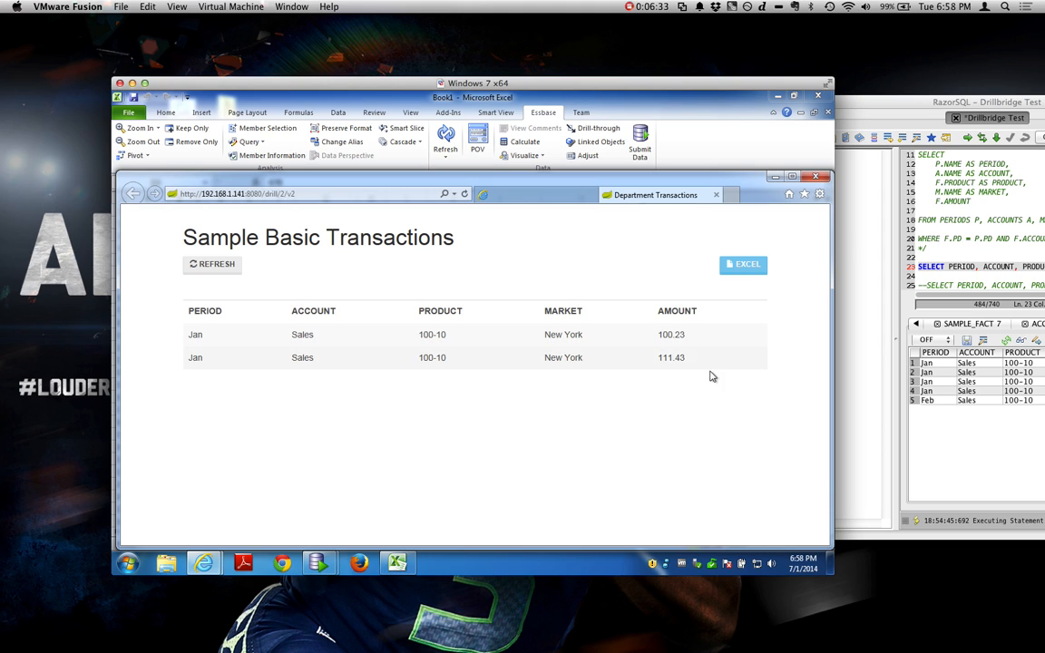
- Export the drill-through report to Excel and open drillthrough.xls
left_click(748, 272)
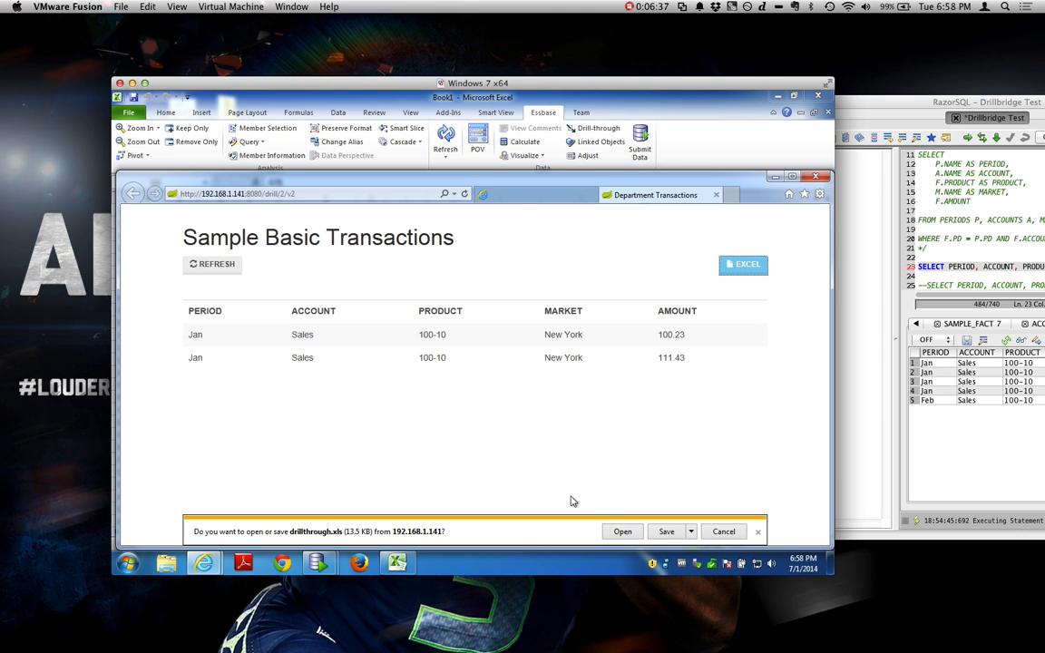
left_click(622, 531)
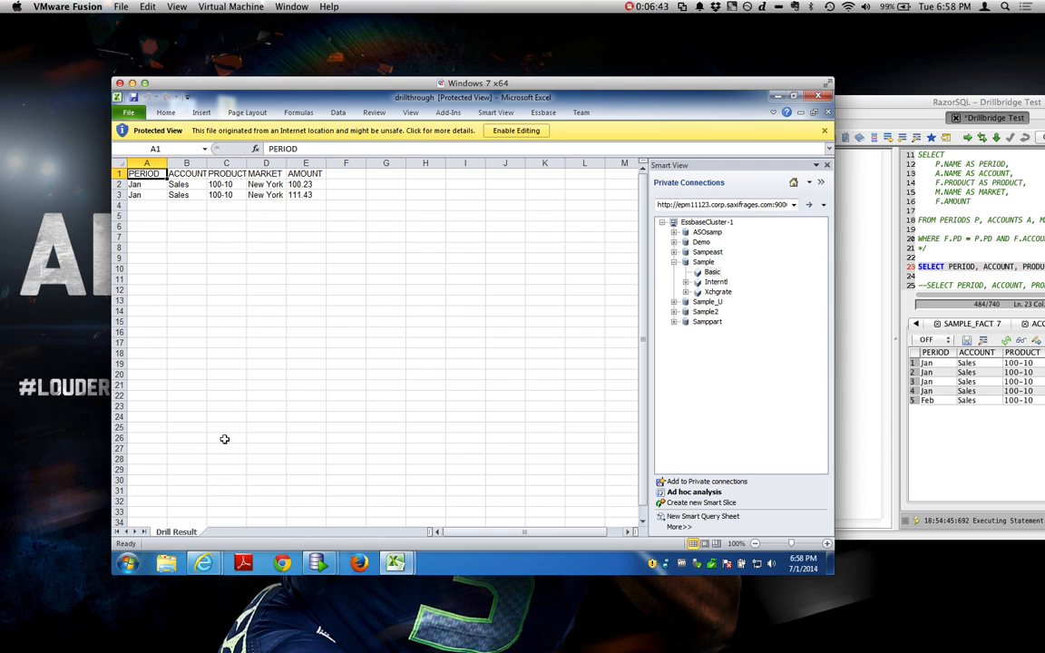
left_click(300, 459)
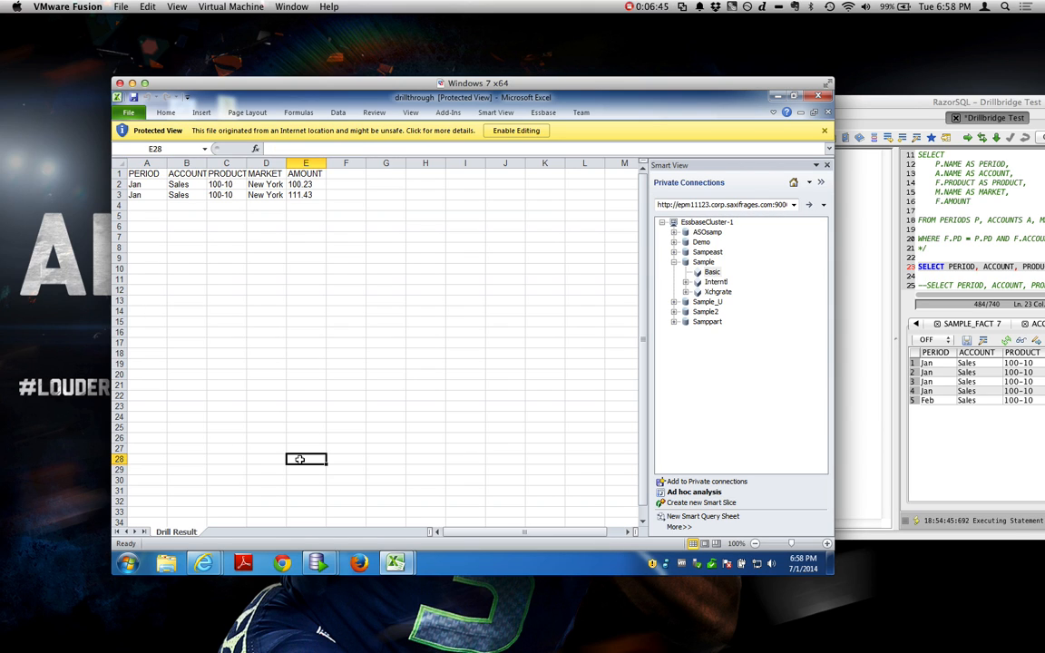
left_click(400, 563)
- Switch to Drillbridge in Chrome, enlarge its window and open the Sample Basic Transactions report for editing
left_click(230, 633)
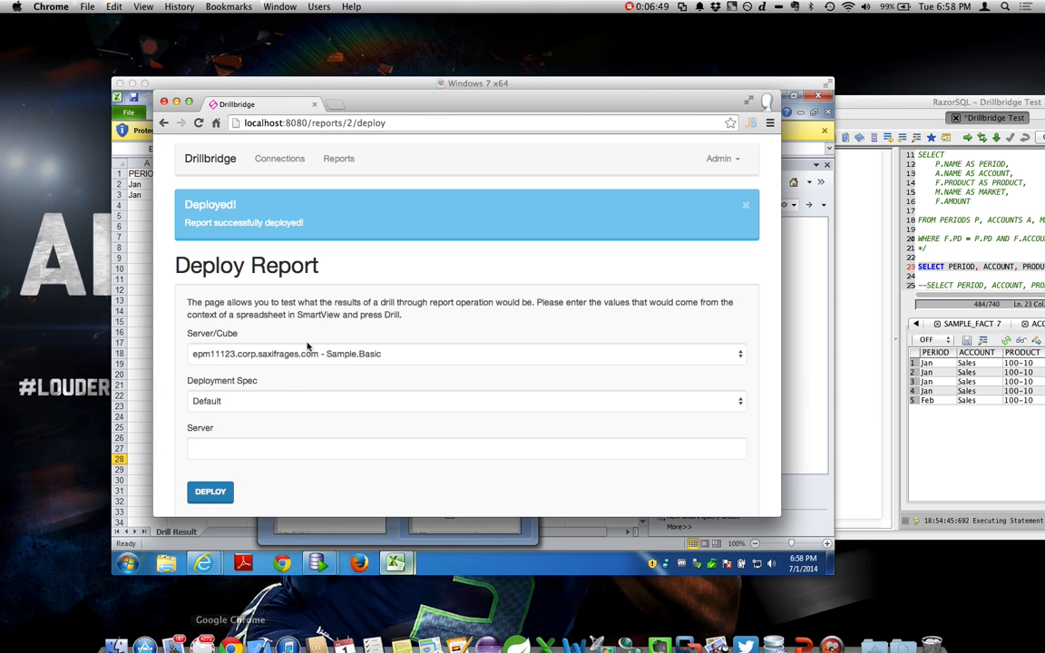
left_click_drag(777, 516, 865, 598)
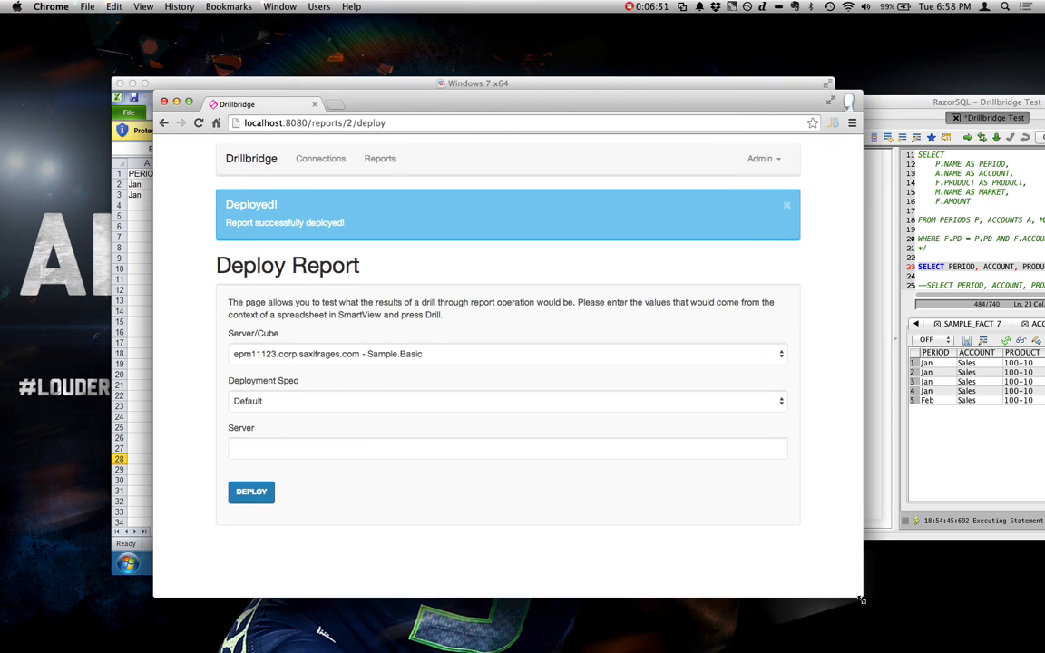
left_click(382, 167)
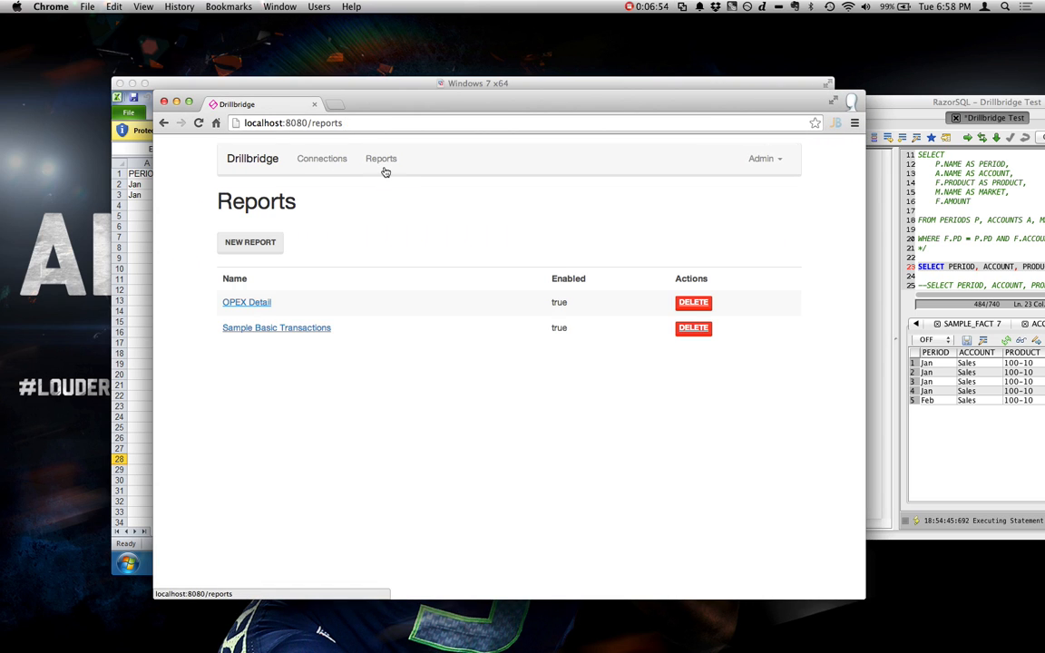
left_click(293, 333)
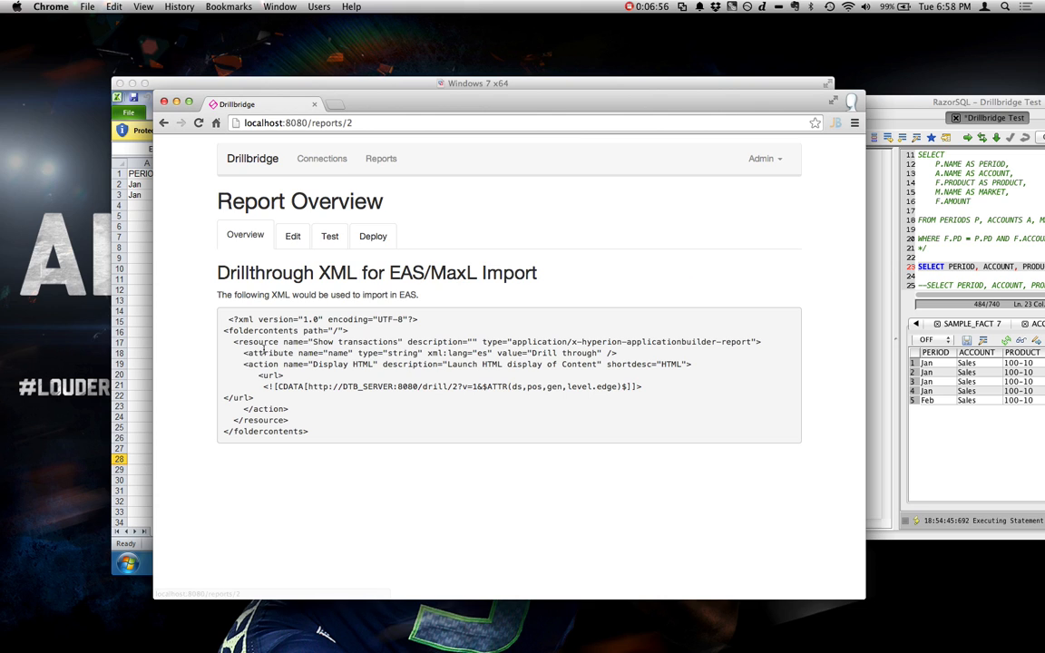
left_click(294, 236)
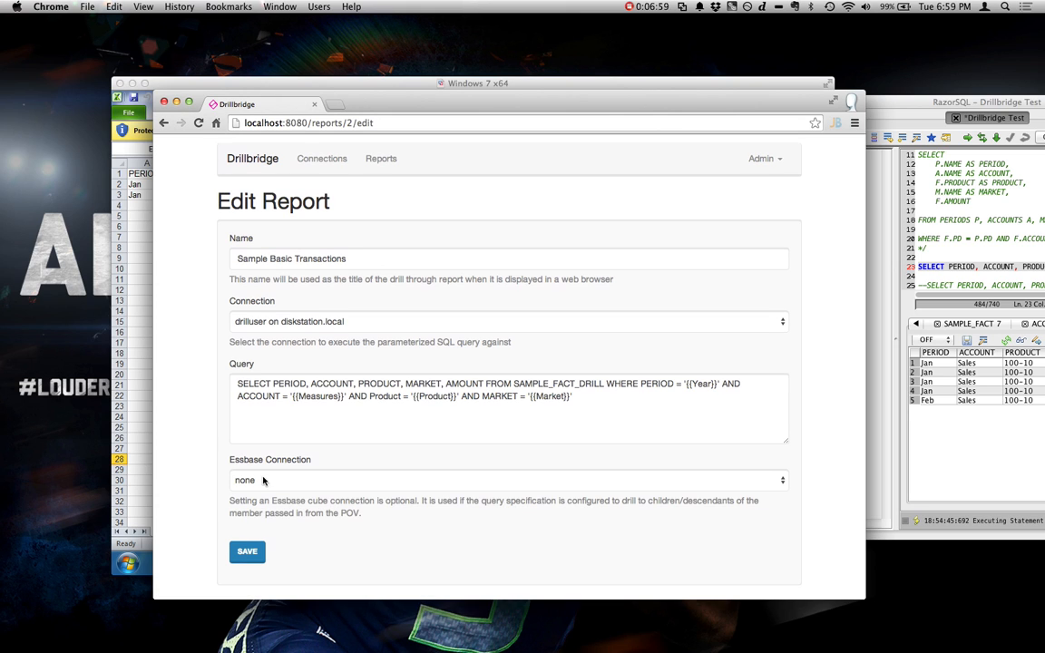
- Check the report's available Essbase Connection options, leaving none selected, and shift the browser window slightly down
left_click(258, 480)
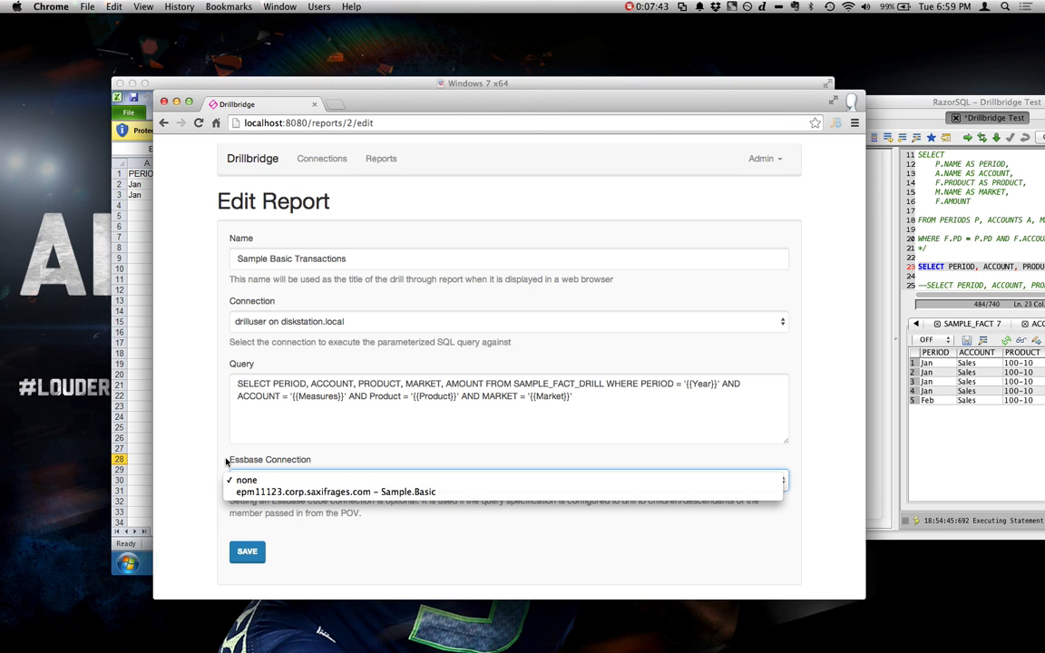
left_click(208, 430)
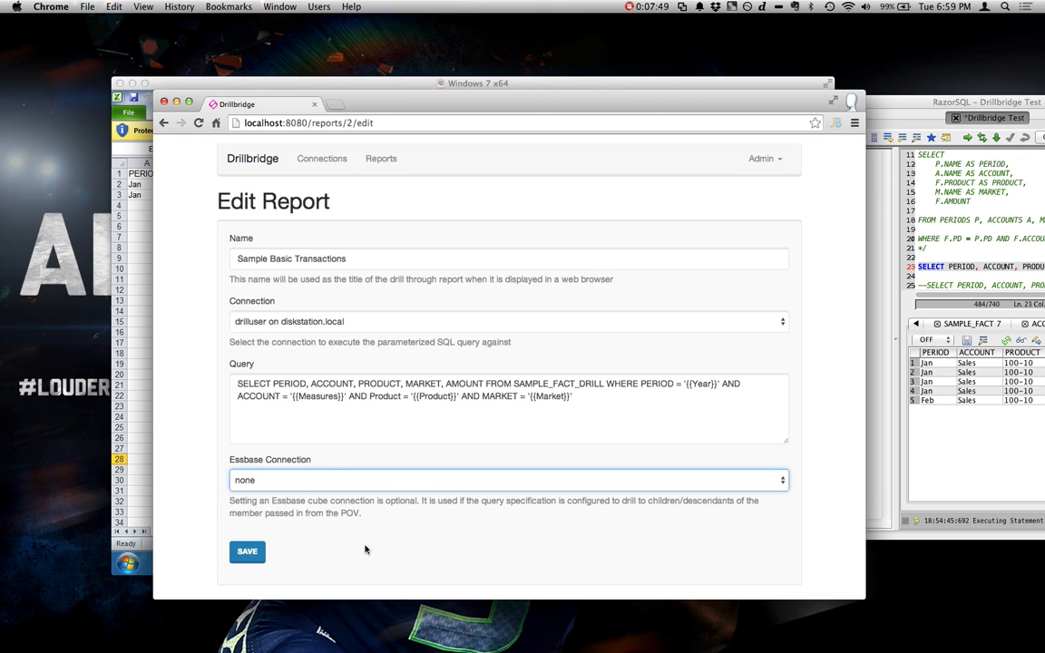
left_click_drag(399, 100, 395, 120)
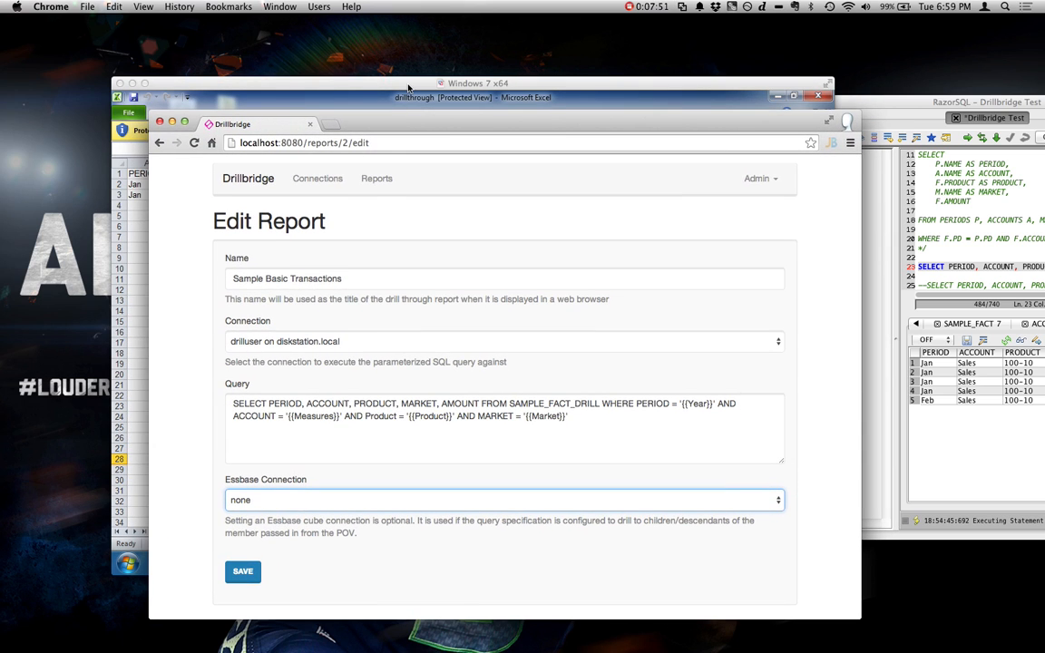